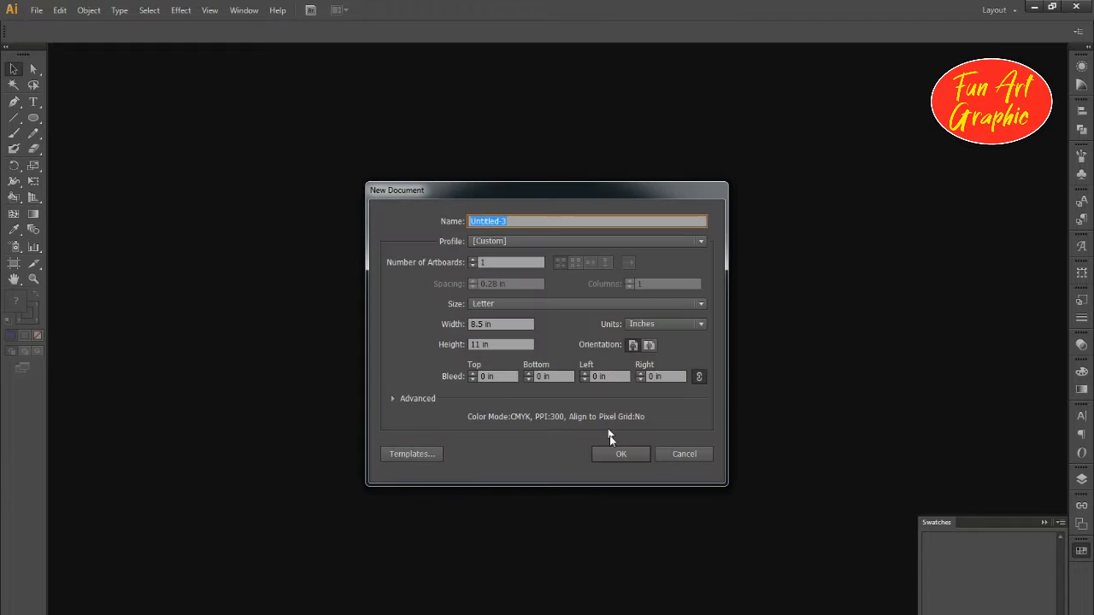
Create a new Letter-size portrait document and add the letter Z as text on the artboard.
click(625, 453)
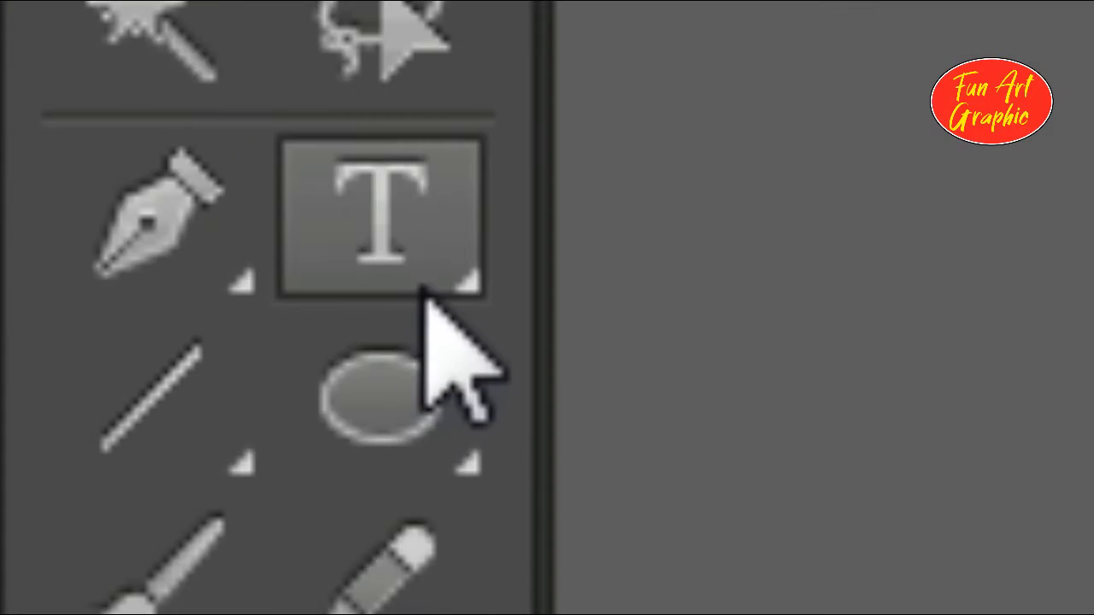
click(397, 229)
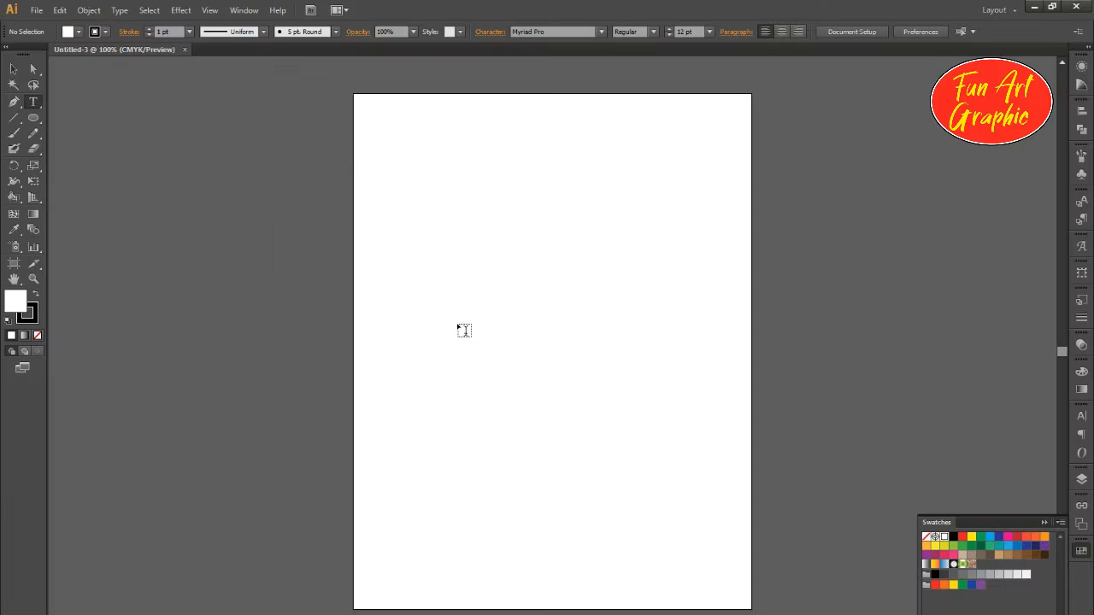
click(463, 330)
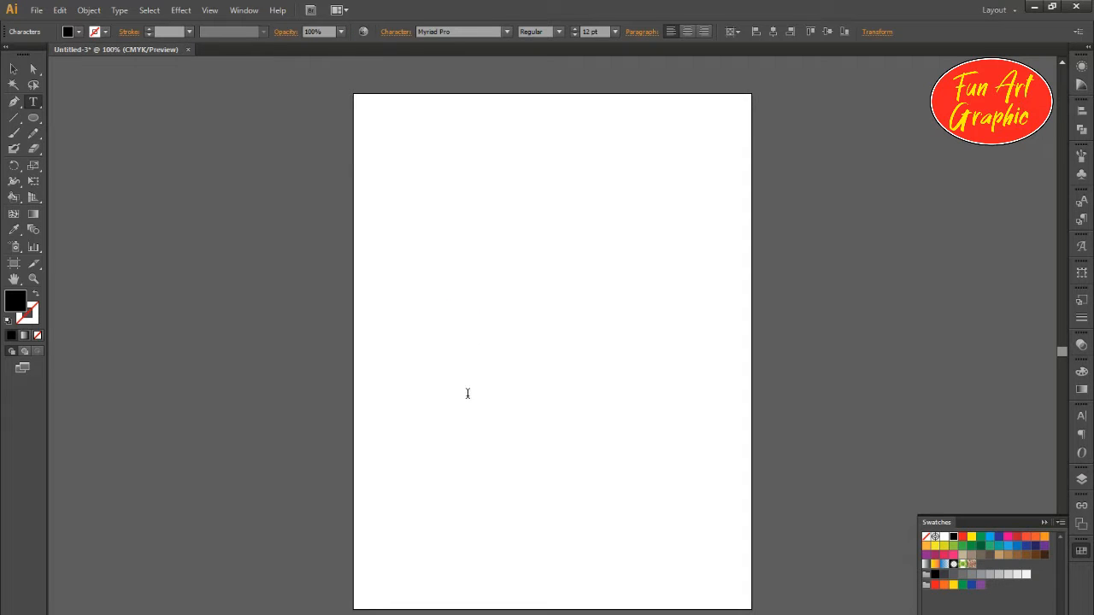
click(12, 69)
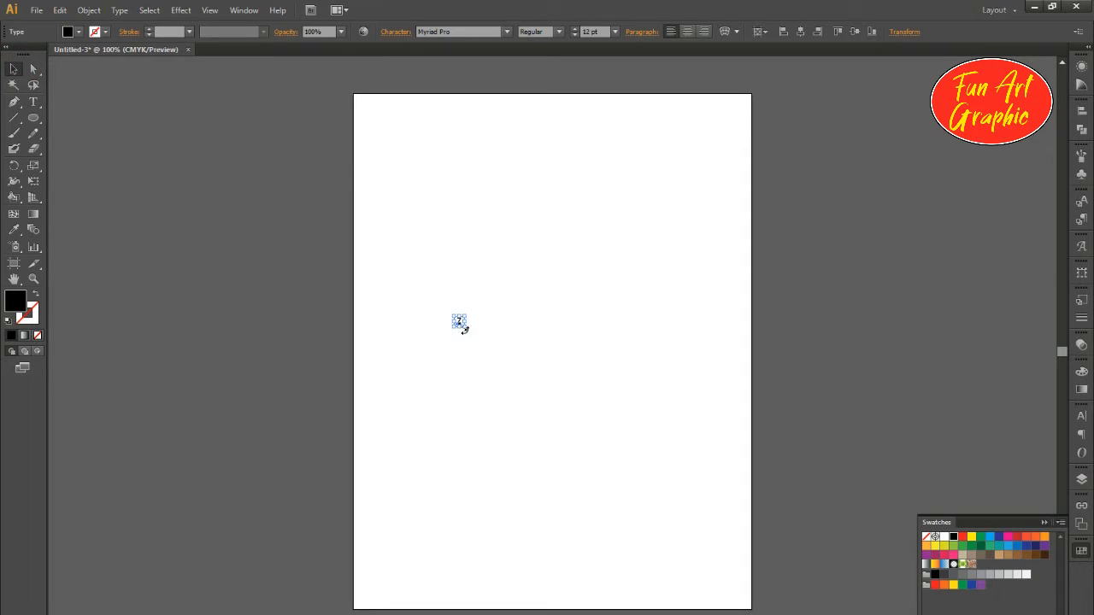
Enlarge the Z to about 520 pt and center it horizontally and vertically on the artboard.
drag(463, 327, 723, 585)
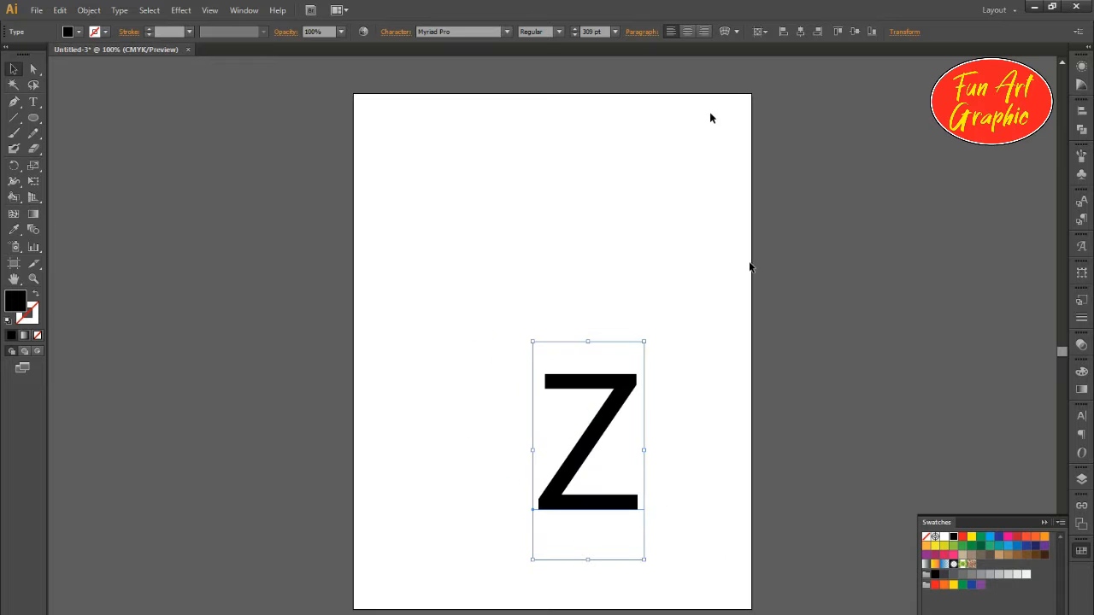
click(799, 33)
click(857, 31)
drag(609, 462, 648, 534)
Expand the Z text's object and fill into shapes and swap fill and stroke for a black outline without fill.
click(92, 10)
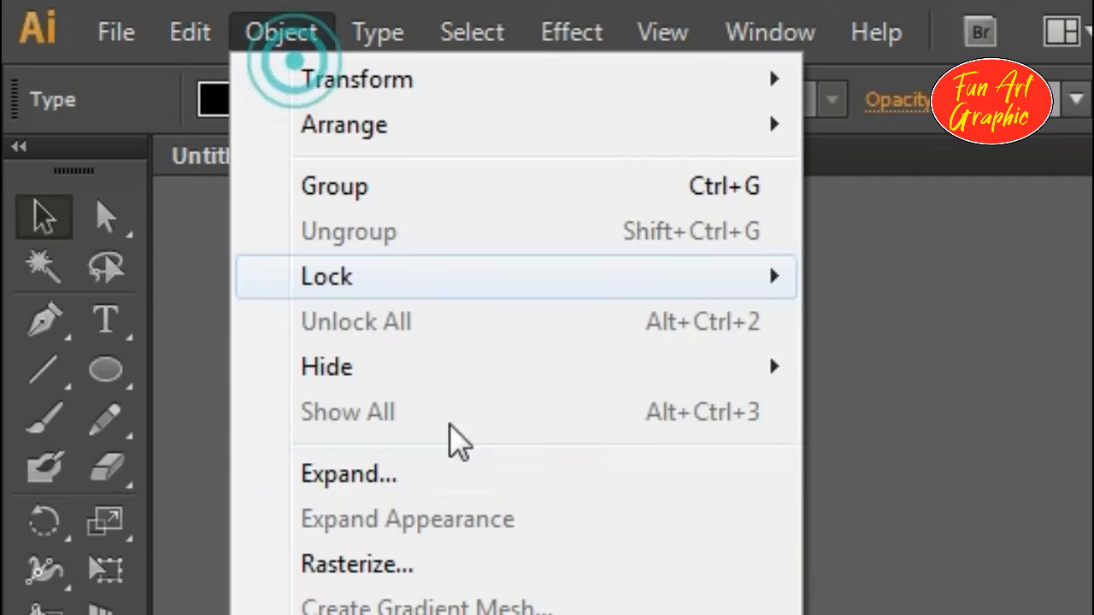
click(418, 476)
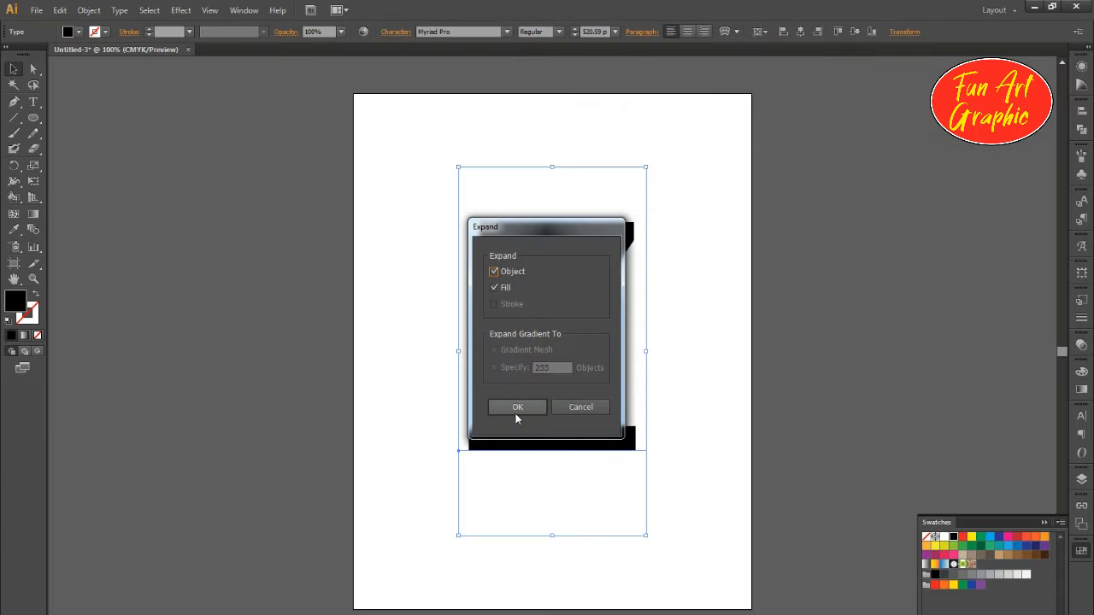
click(517, 408)
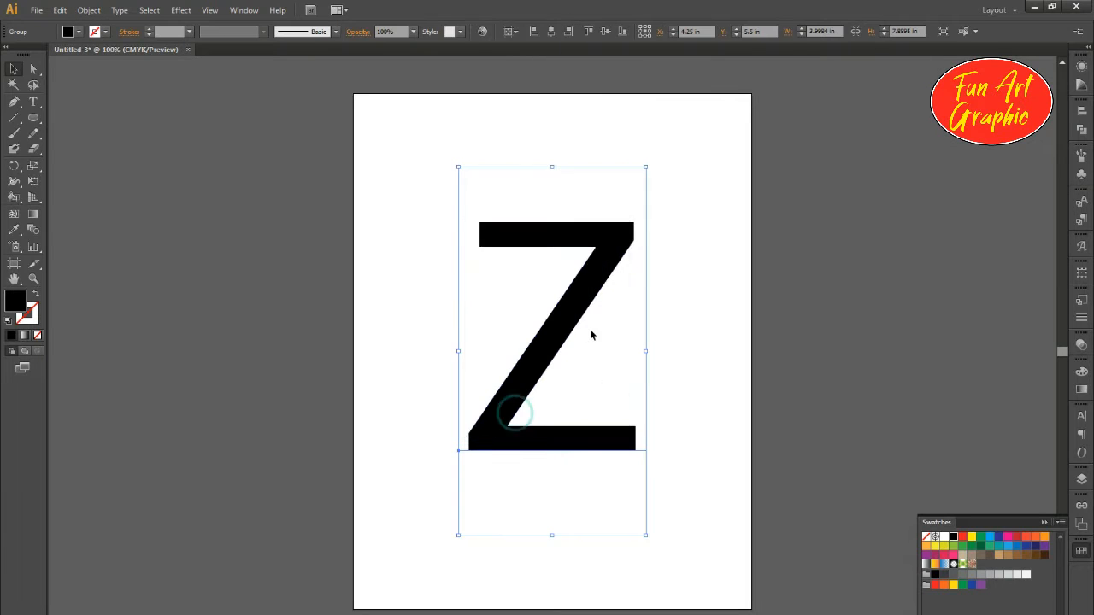
click(35, 294)
click(512, 179)
click(553, 249)
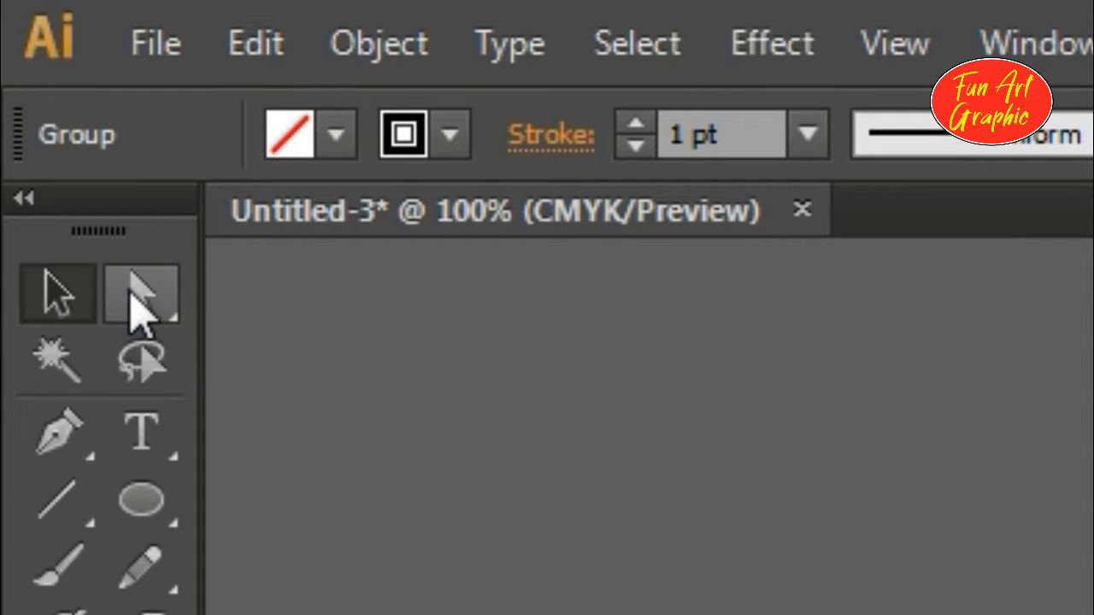
Delete the short end segments at the left of the Z's upper bar and the right of its lower bar.
click(34, 69)
drag(460, 242, 459, 243)
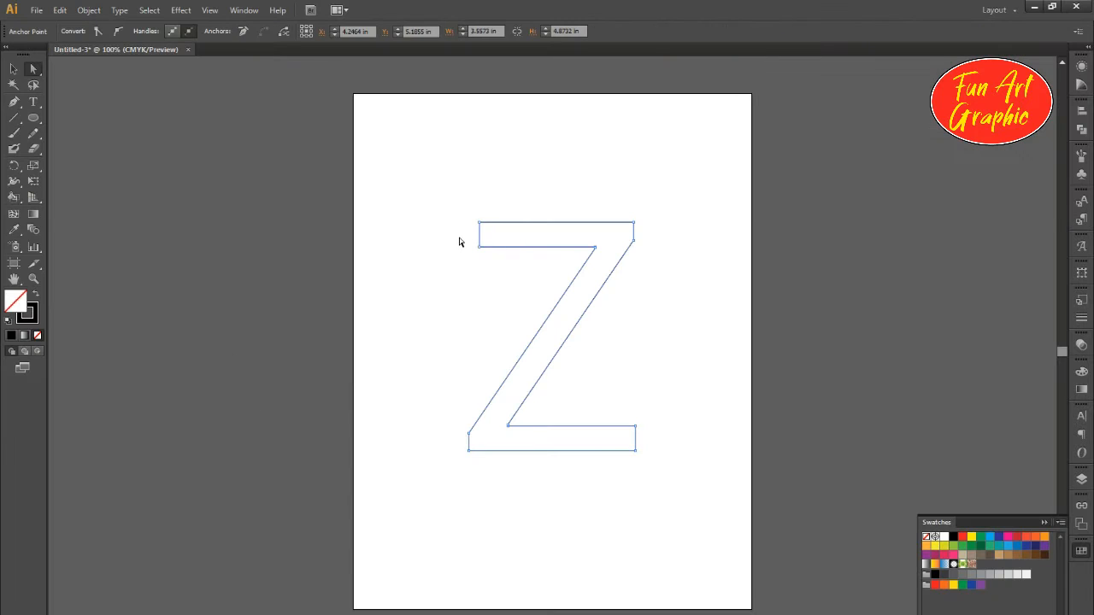
click(479, 247)
right_click(480, 238)
click(480, 238)
click(639, 227)
drag(612, 450, 613, 451)
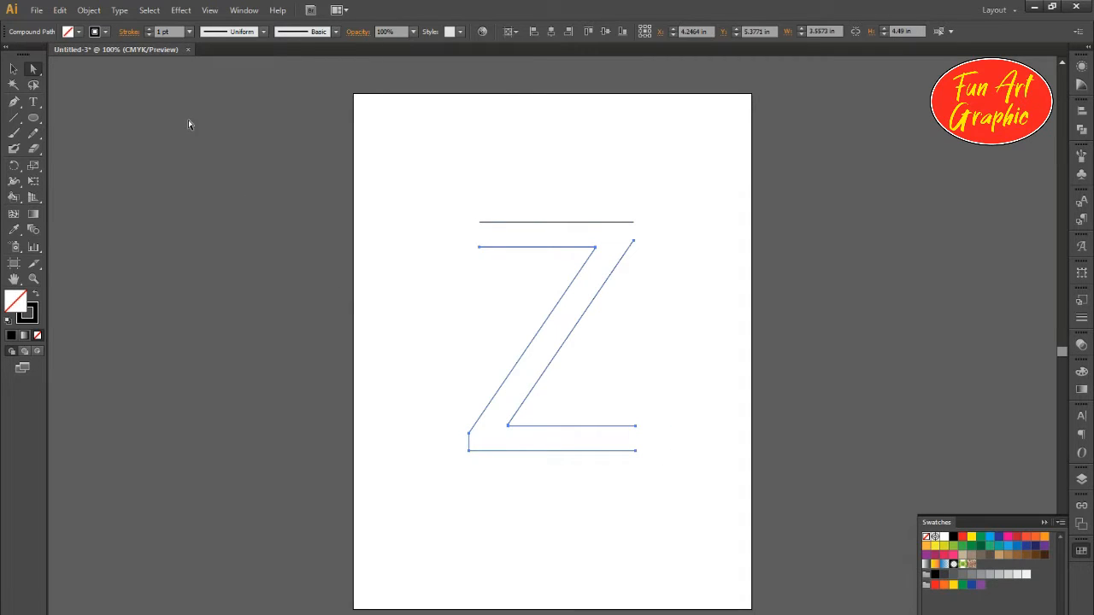
key(v)
key(a)
key(ctrl+a)
click(657, 432)
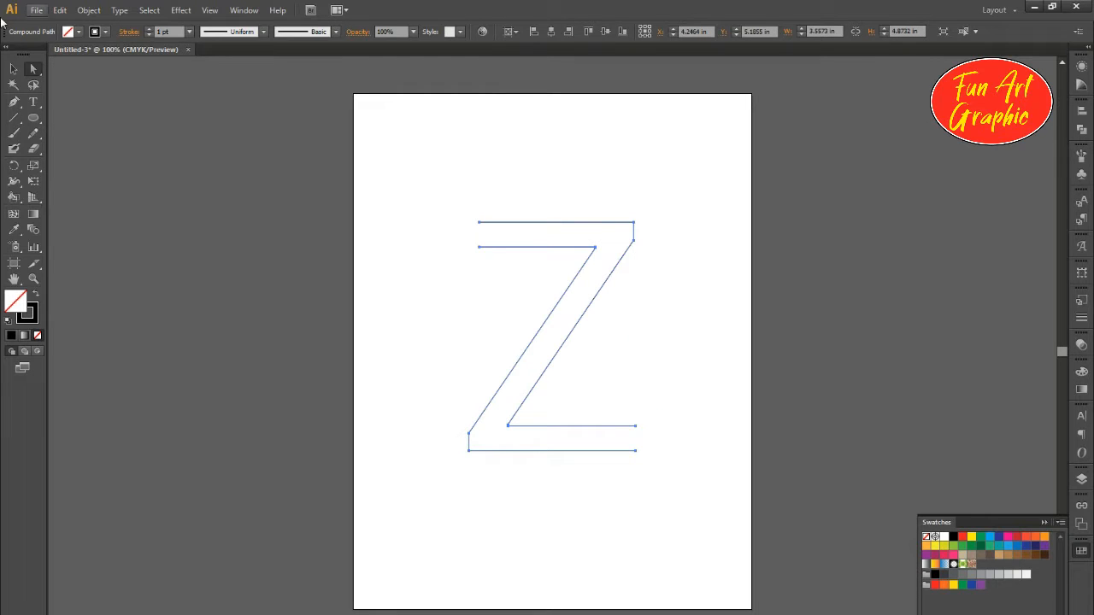
Ungroup the Z outline and release its compound path into separate paths.
click(14, 68)
click(447, 124)
click(572, 248)
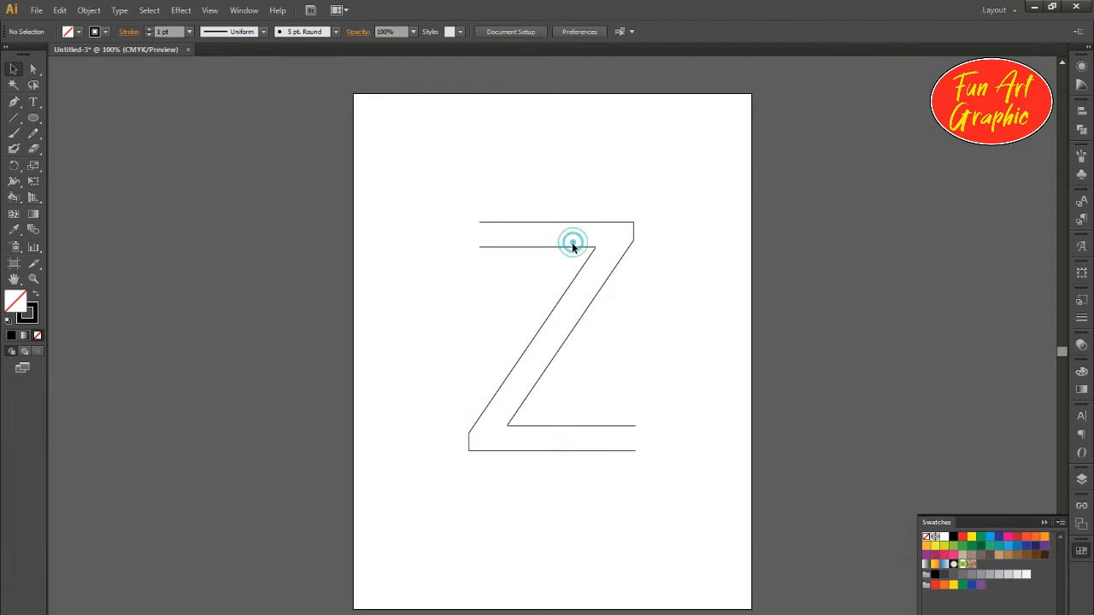
right_click(573, 249)
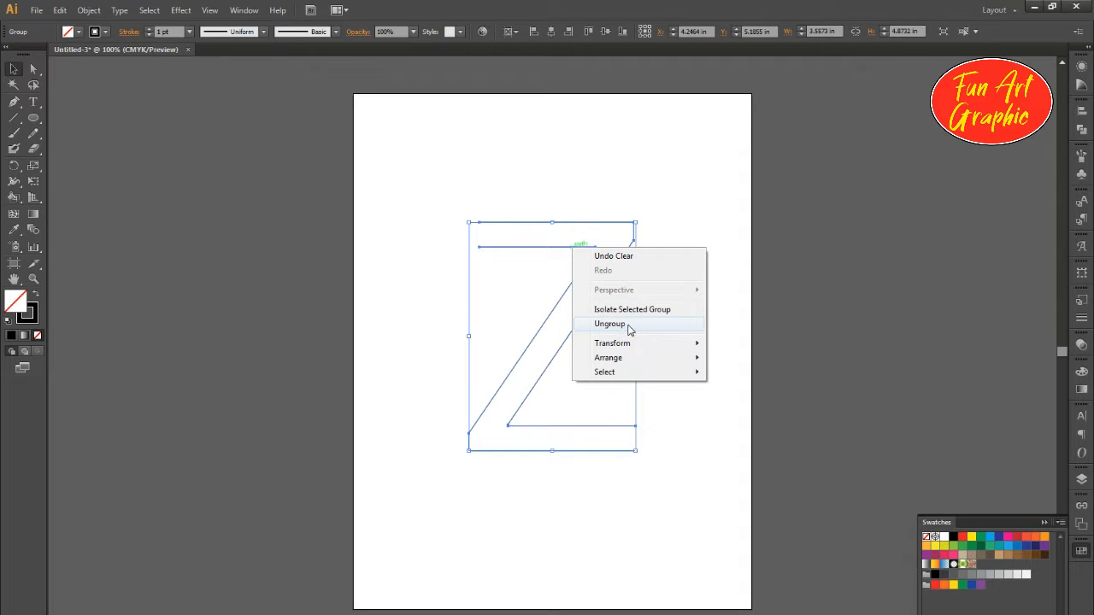
click(630, 328)
right_click(589, 252)
click(615, 335)
Delete the path forming the Z's top edge and right diagonal, keeping the single line along the left diagonal.
click(682, 301)
click(620, 264)
key(Delete)
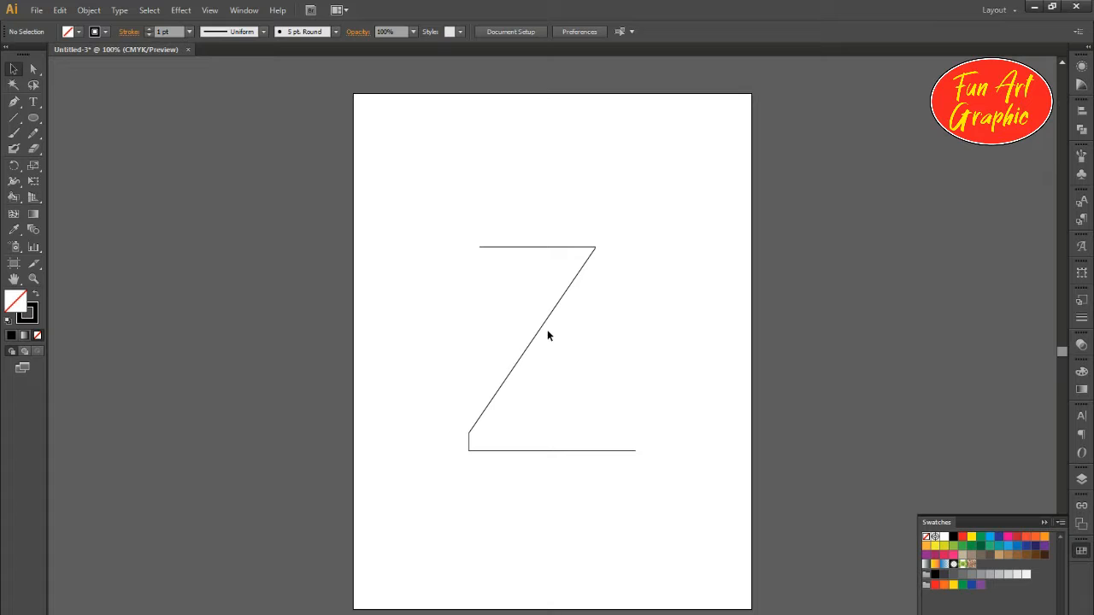
Remove the extra anchor point above the Z line's lower-left corner so the corner becomes a single sharp point.
click(541, 322)
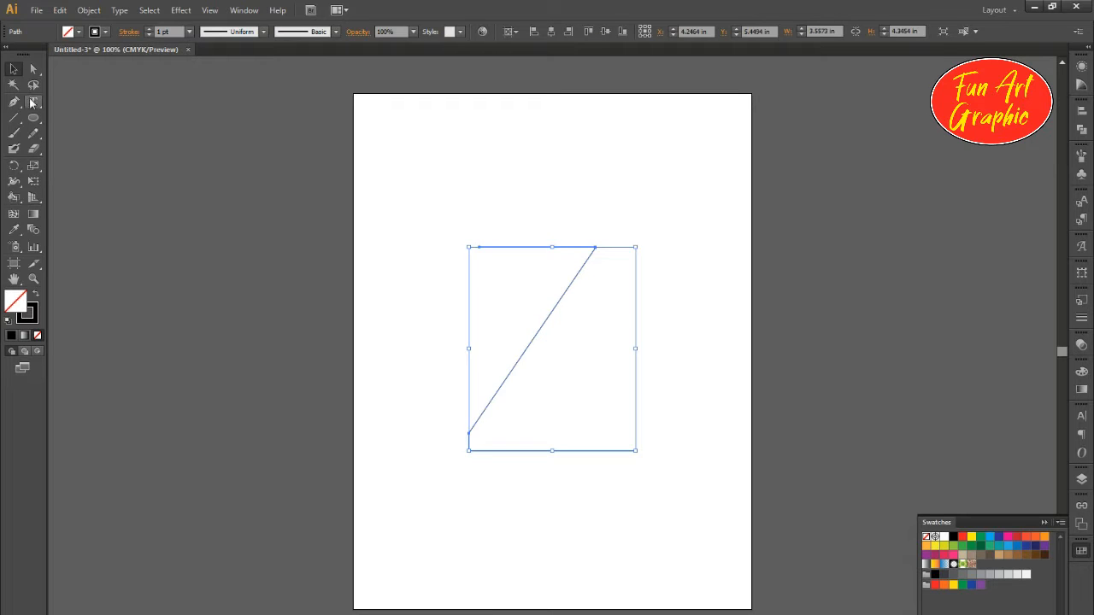
click(13, 102)
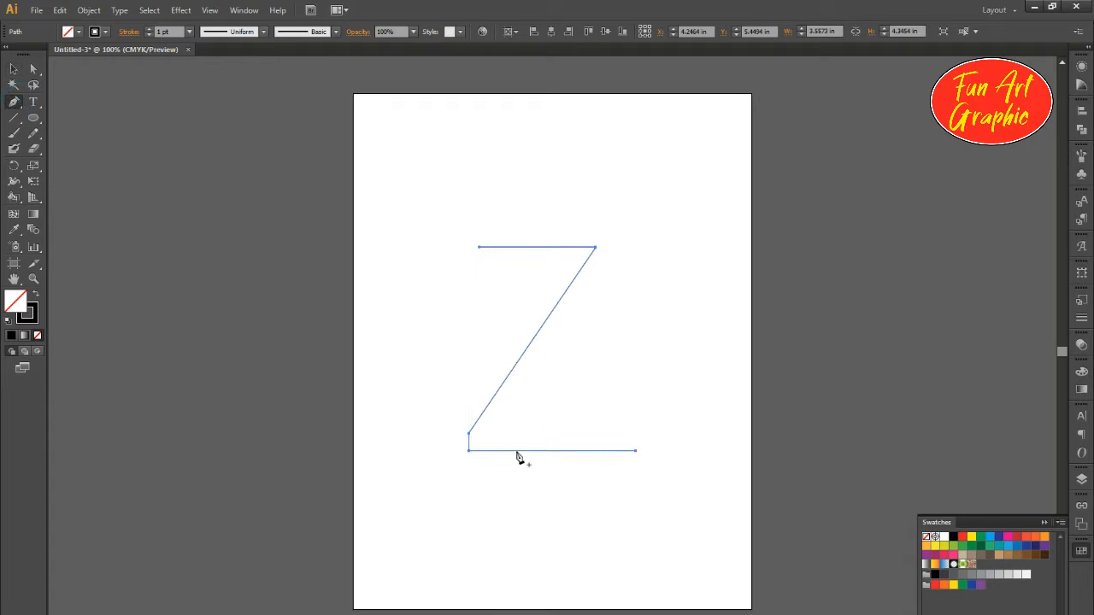
click(467, 436)
Lengthen the Z line's upper bar by moving its left end point slightly outward.
key(a)
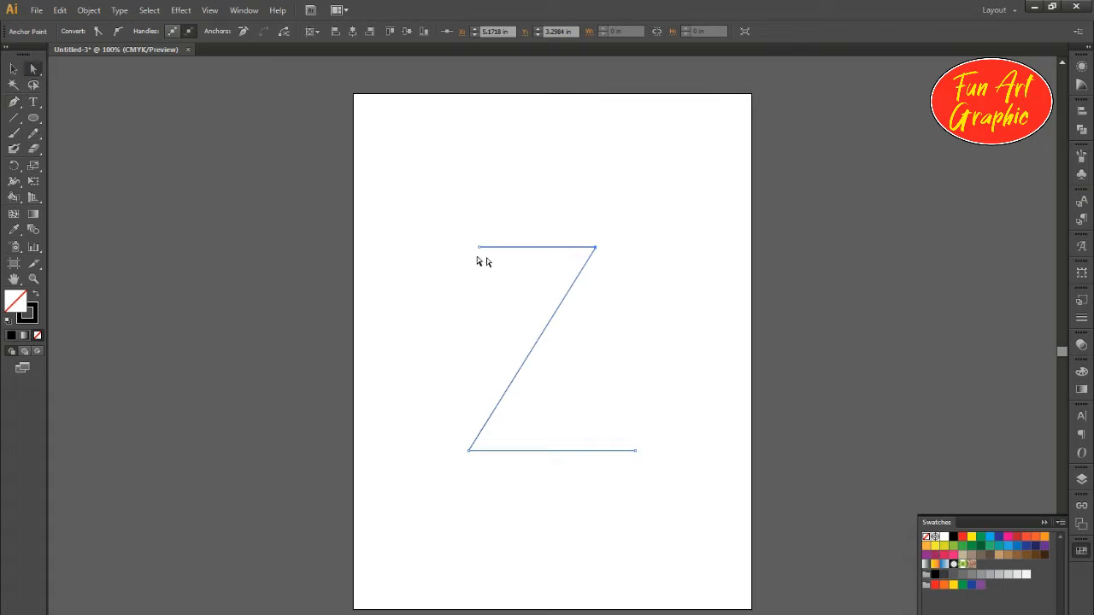
drag(480, 249, 448, 248)
click(14, 69)
click(467, 190)
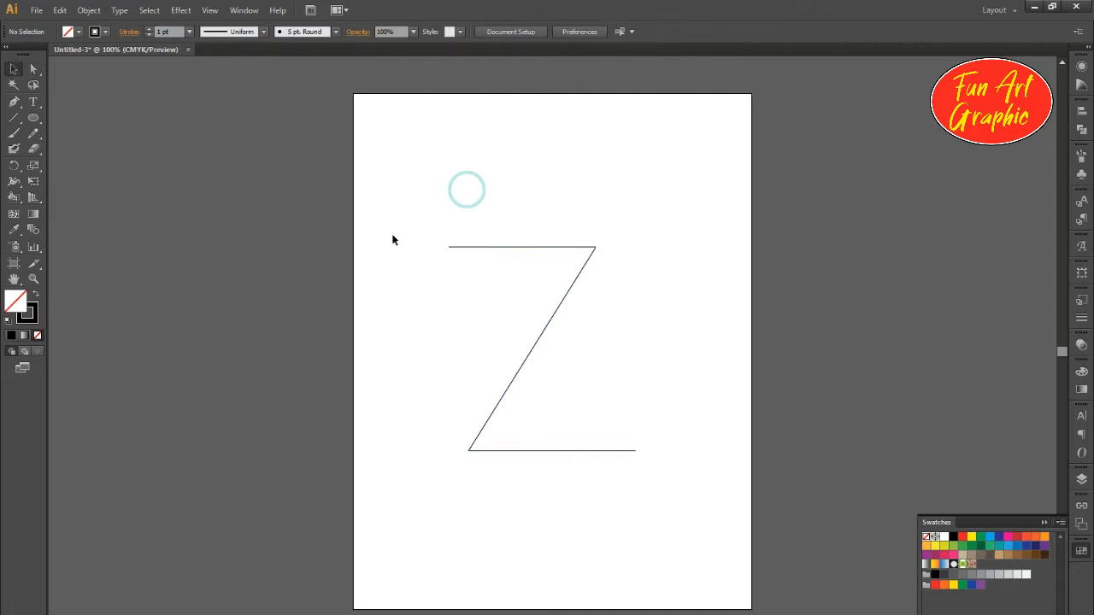
Draw a circle about 0.69 in wide near the artboard's upper-left corner and fill it with a white-to-black linear gradient.
click(34, 119)
drag(372, 120, 405, 154)
click(12, 69)
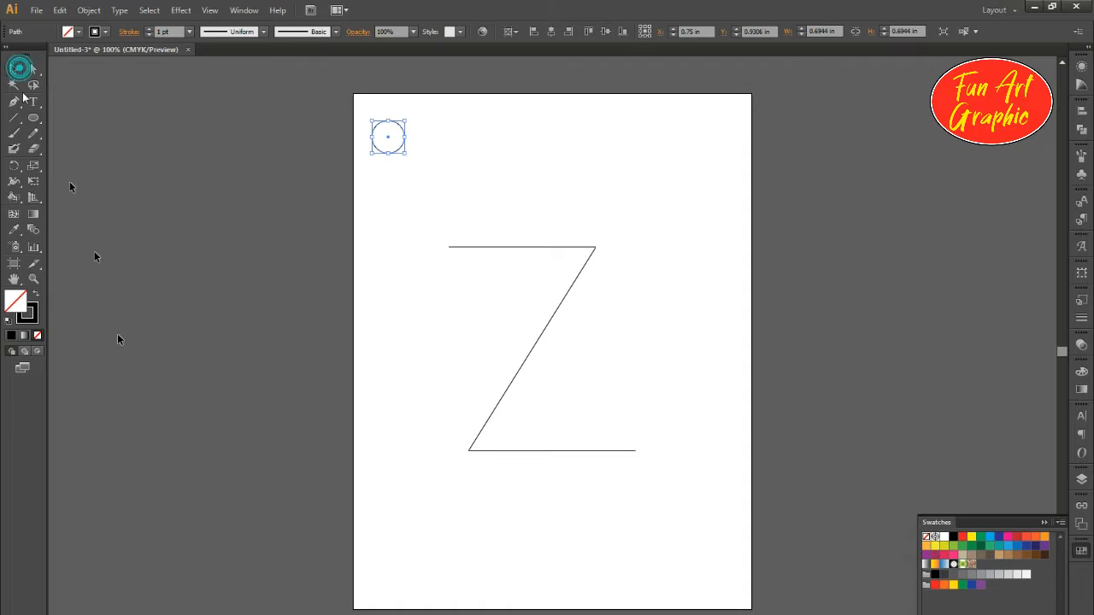
click(1076, 391)
click(1020, 453)
Set the gradient's black end stop to a dark red in CMYK with magenta 100, yellow 100 and an increased black value.
double_click(1044, 464)
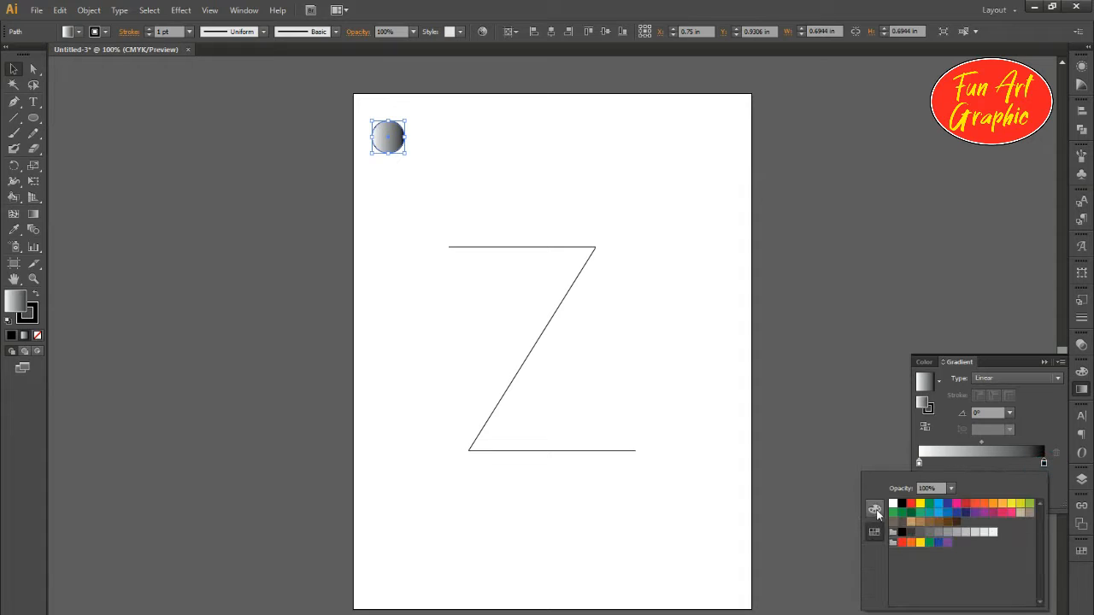
click(874, 510)
click(1041, 478)
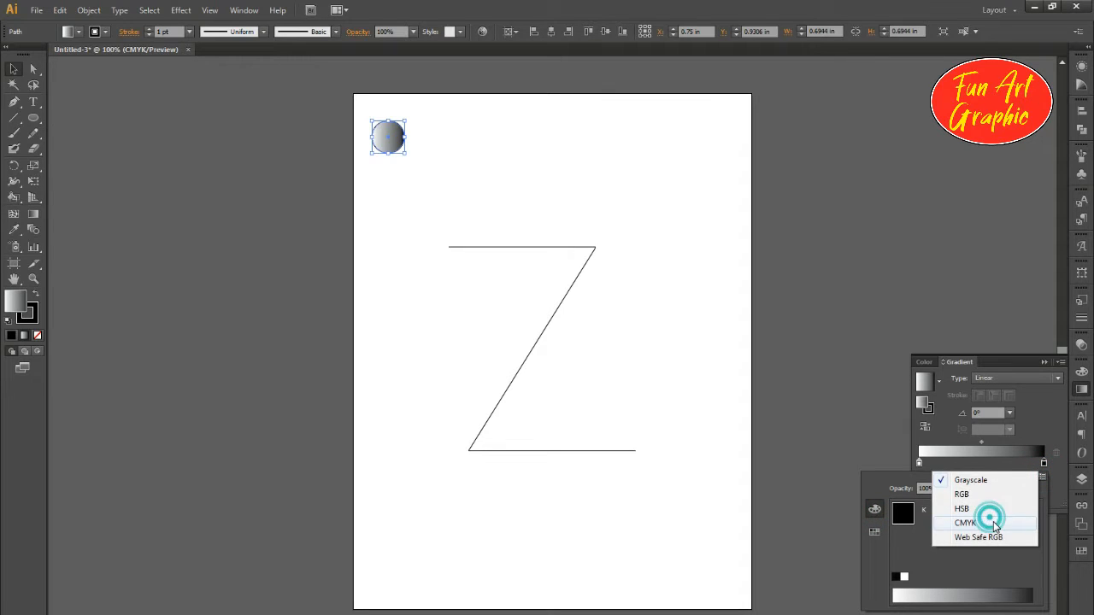
click(993, 522)
click(1013, 558)
text(35)
key(Tab)
key(Tab)
text(100)
key(Tab)
text(100)
key(Return)
drag(957, 562, 980, 562)
Set the gradient's white start stop to a yellow swatch and warm it to yellow-orange with magenta 30.
double_click(918, 462)
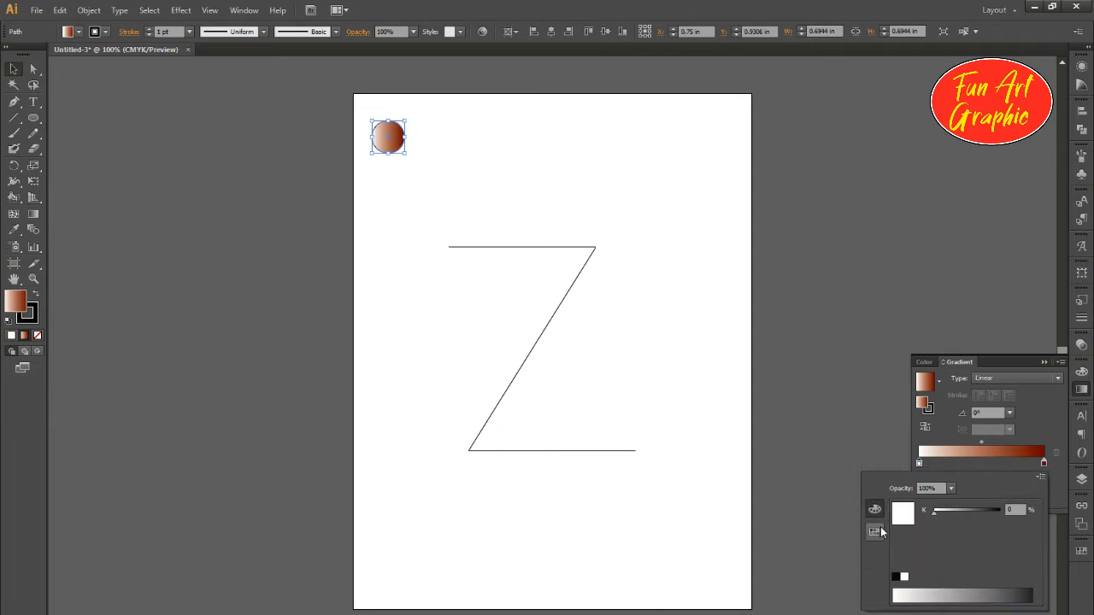
click(877, 532)
click(1010, 505)
double_click(918, 462)
click(875, 511)
click(1017, 510)
text(3)
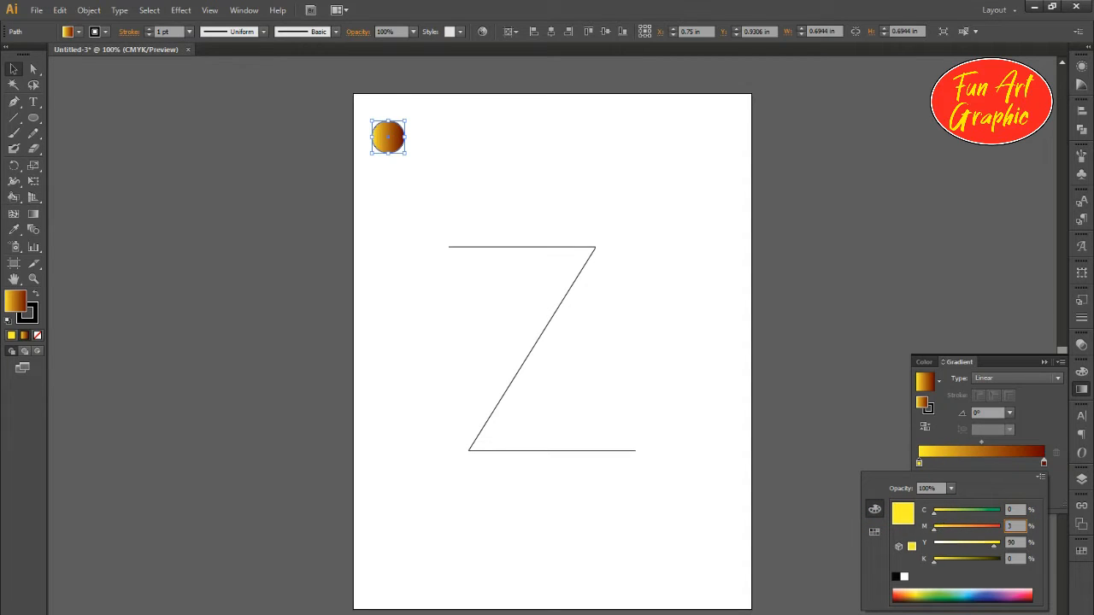
text(0)
key(Tab)
text(1)
click(584, 140)
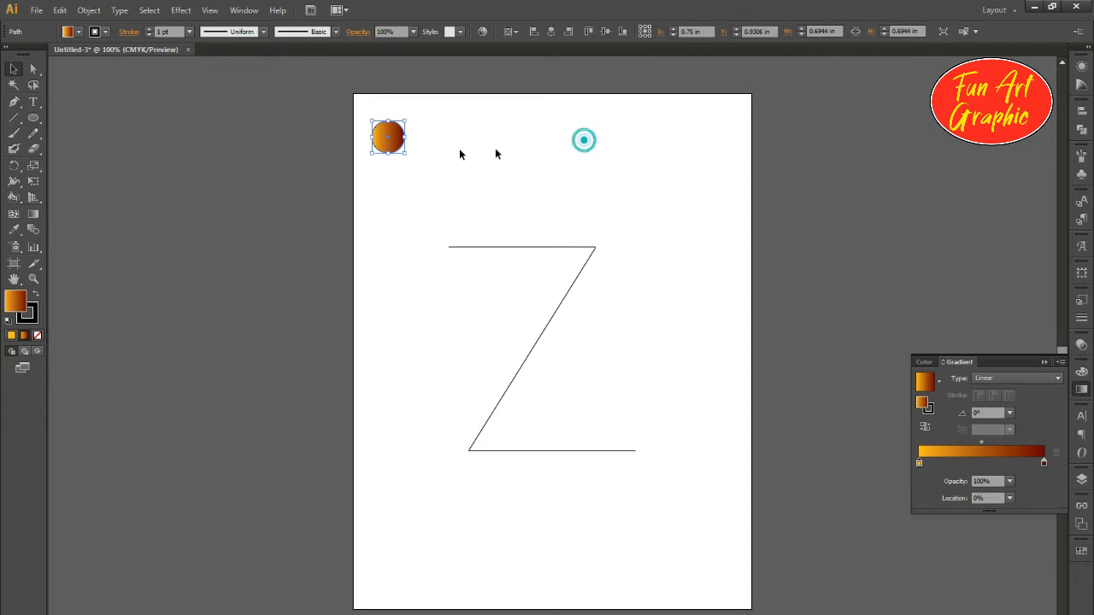
Remove the circle's stroke and place a copy of it at the same height near the artboard's upper-right corner.
click(27, 313)
click(37, 335)
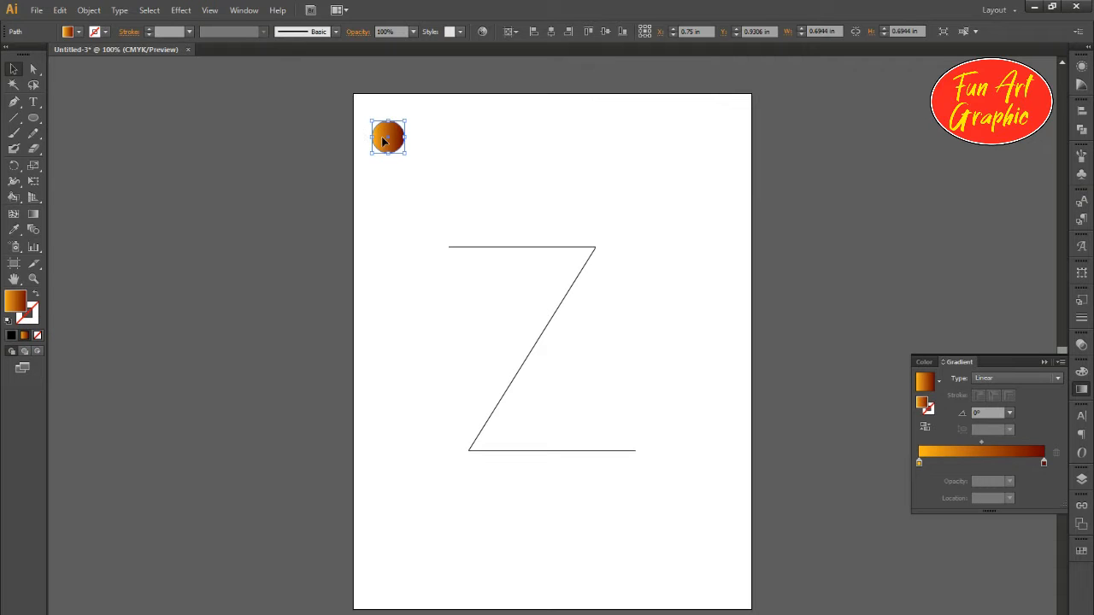
click(60, 9)
mouse_move(89, 9)
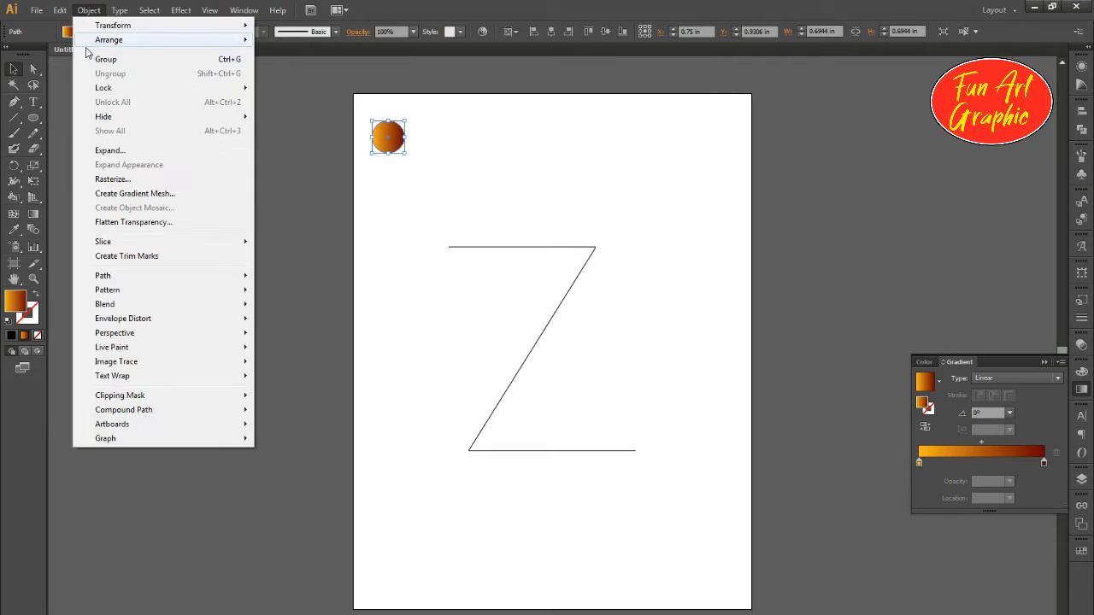
click(73, 63)
click(60, 10)
click(98, 100)
drag(383, 141, 727, 170)
Select both gradient circles and make a blend between them.
drag(825, 117, 205, 156)
click(89, 9)
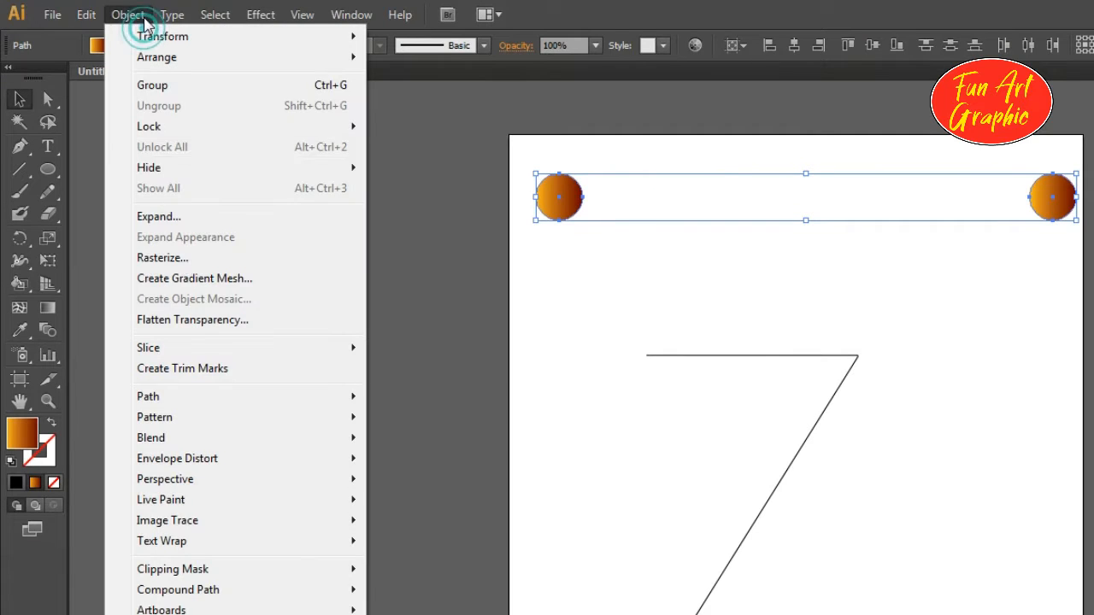
mouse_move(183, 437)
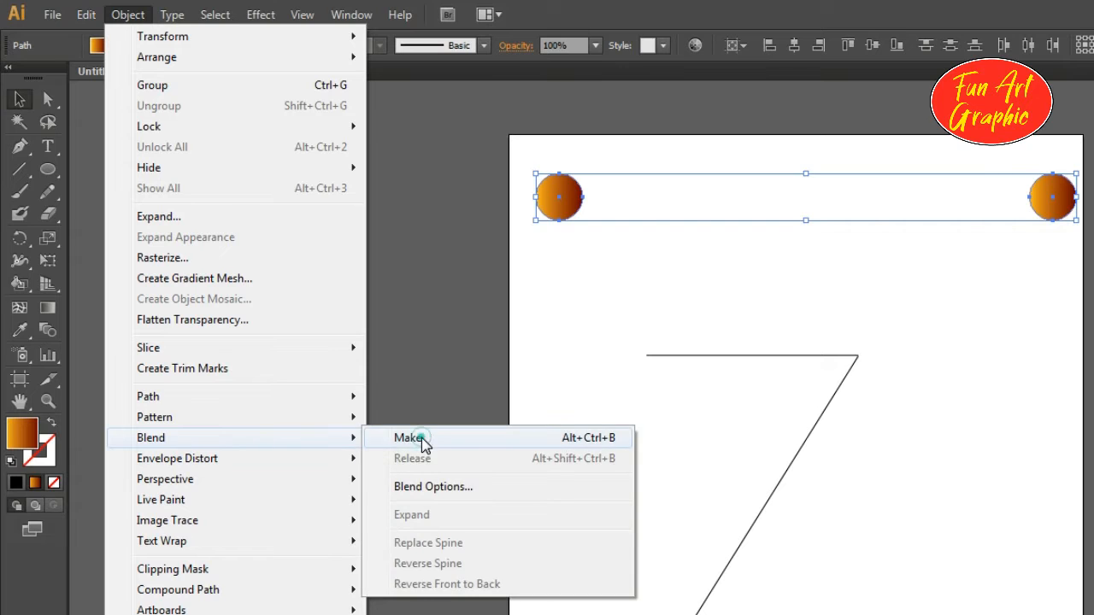
click(422, 442)
Set the blend's spacing to Specified Steps with preview on, using enough steps to form a smooth tube.
click(129, 14)
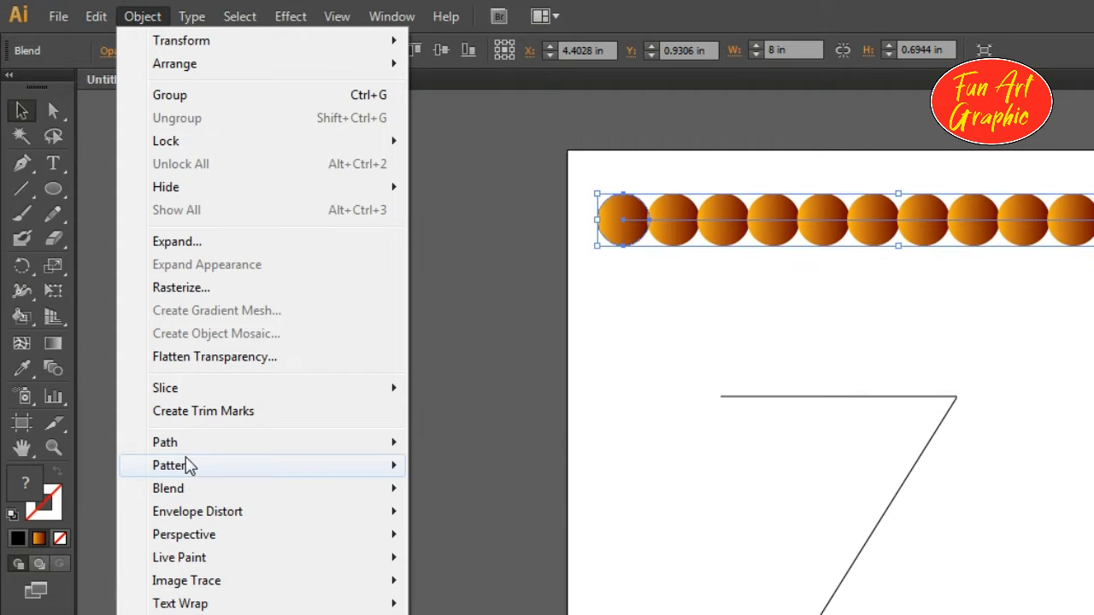
mouse_move(183, 491)
click(483, 541)
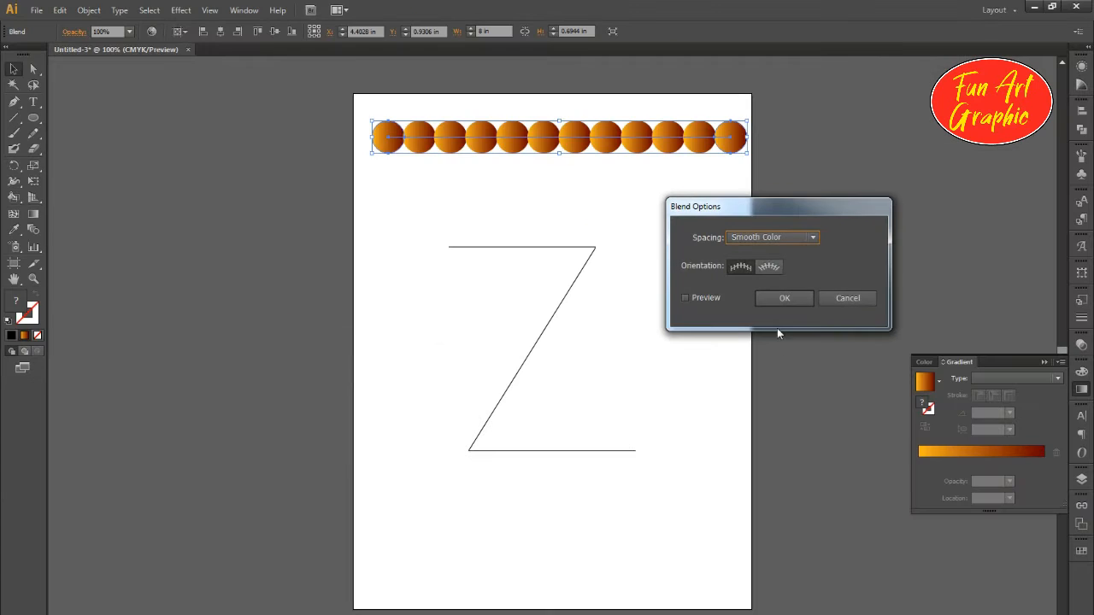
click(703, 299)
click(754, 238)
click(781, 267)
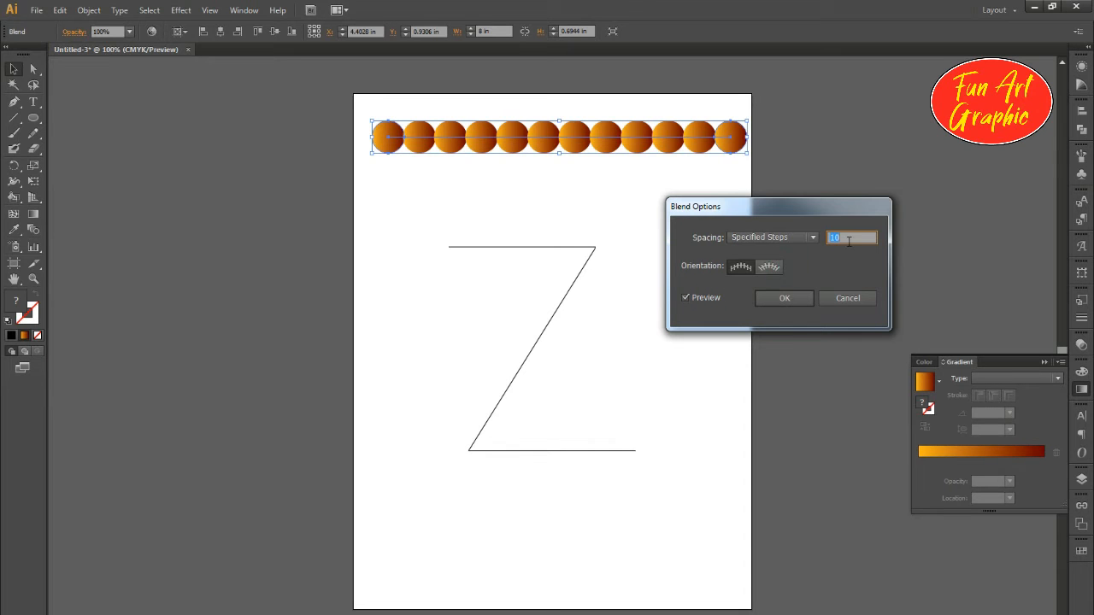
click(791, 299)
click(748, 288)
Move the blended tube off the artboard to the empty area on its right and deselect it.
click(508, 126)
drag(367, 139, 857, 154)
click(447, 193)
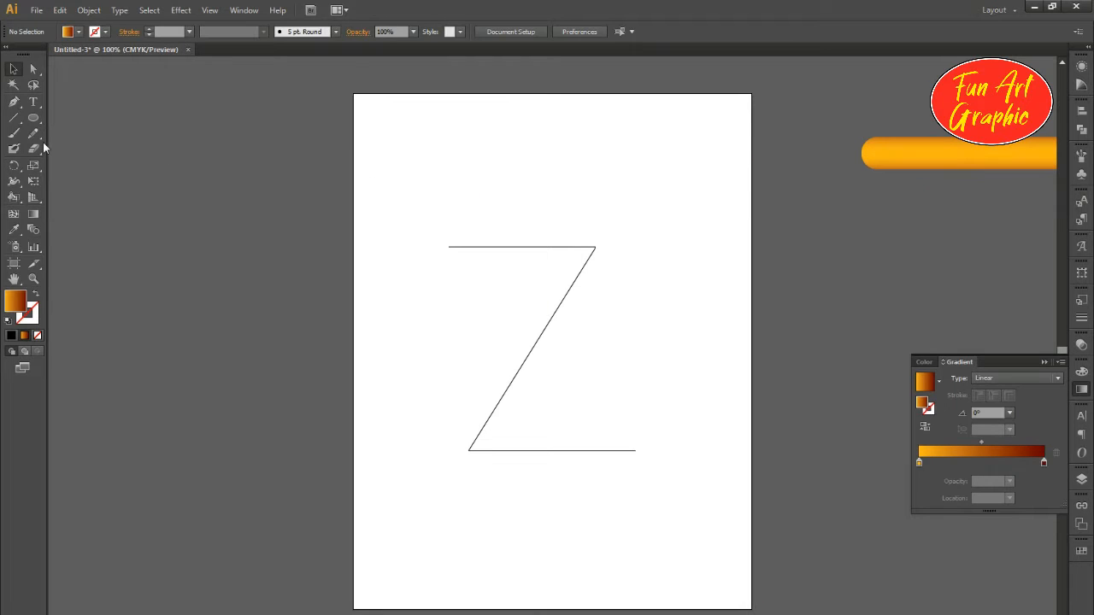
Widen the artboard to about 13.24 in by extending its left and right edges.
click(14, 262)
drag(352, 352, 190, 352)
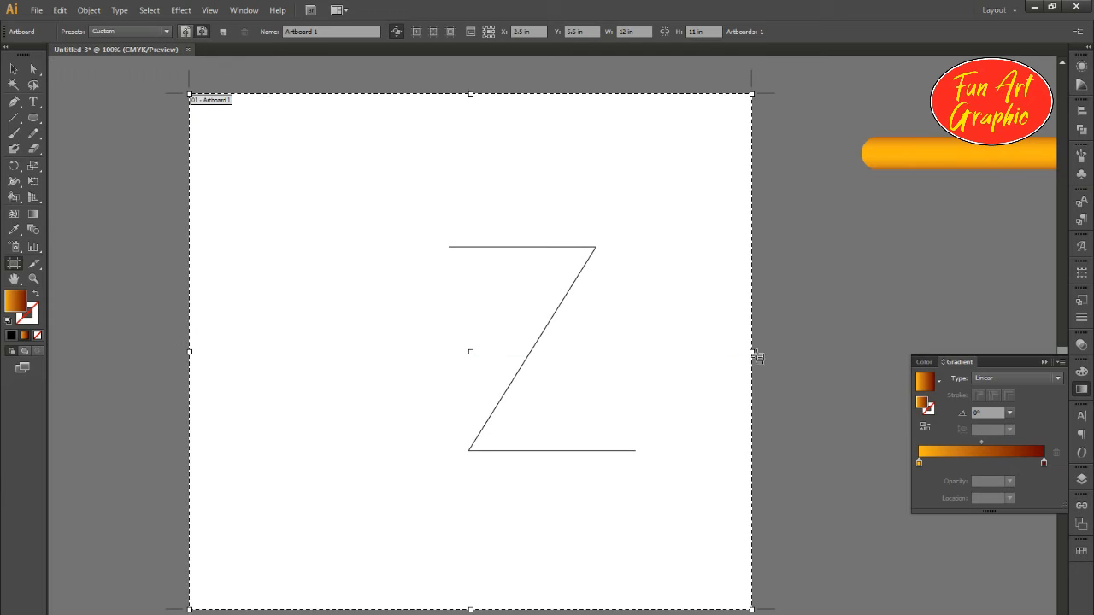
drag(750, 351, 809, 352)
key(ctrl+z)
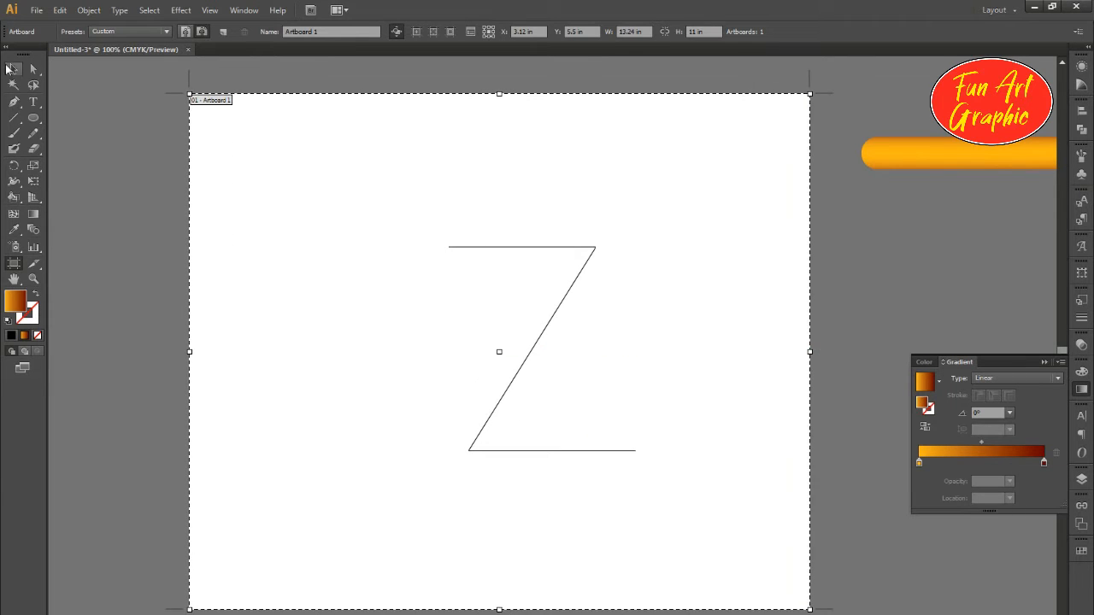
Scale the Z path up proportionally to about 6.14 by 6.70 in.
click(12, 68)
click(550, 247)
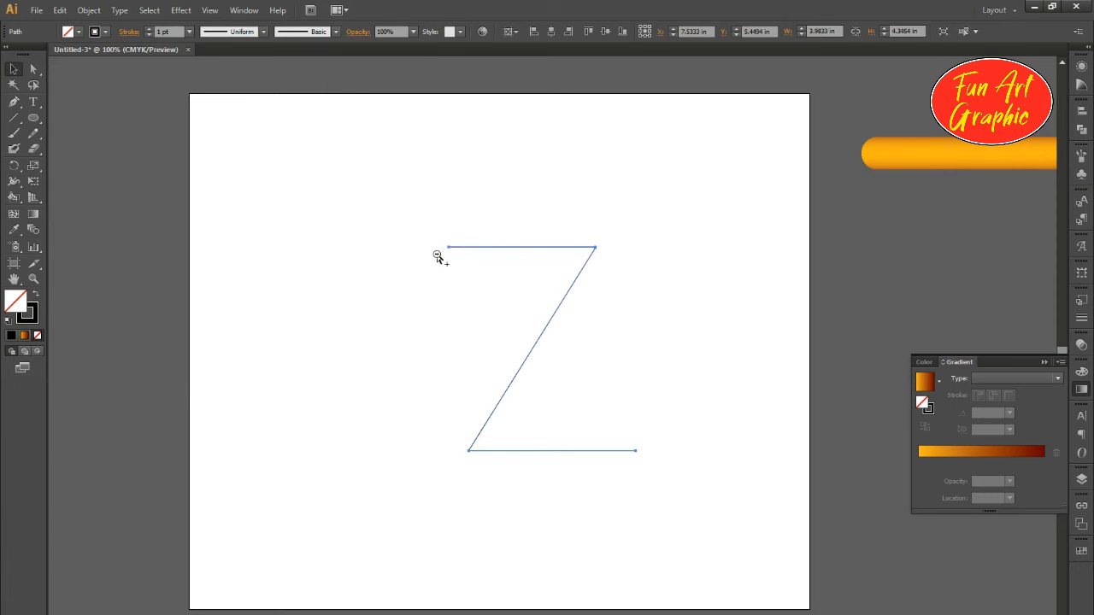
ctrl+alt+click(437, 256)
drag(570, 386, 604, 421)
Enlarge the gradient tube to about 11.5 by 1 in and place it just above the artboard.
drag(778, 190, 493, 186)
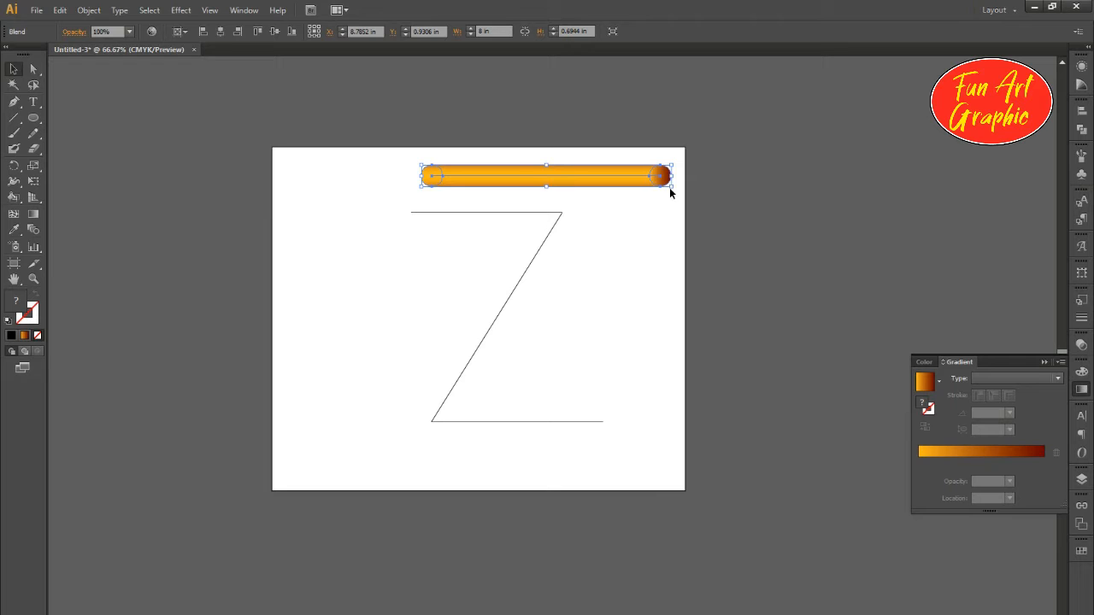
drag(674, 189, 727, 193)
drag(564, 173, 561, 103)
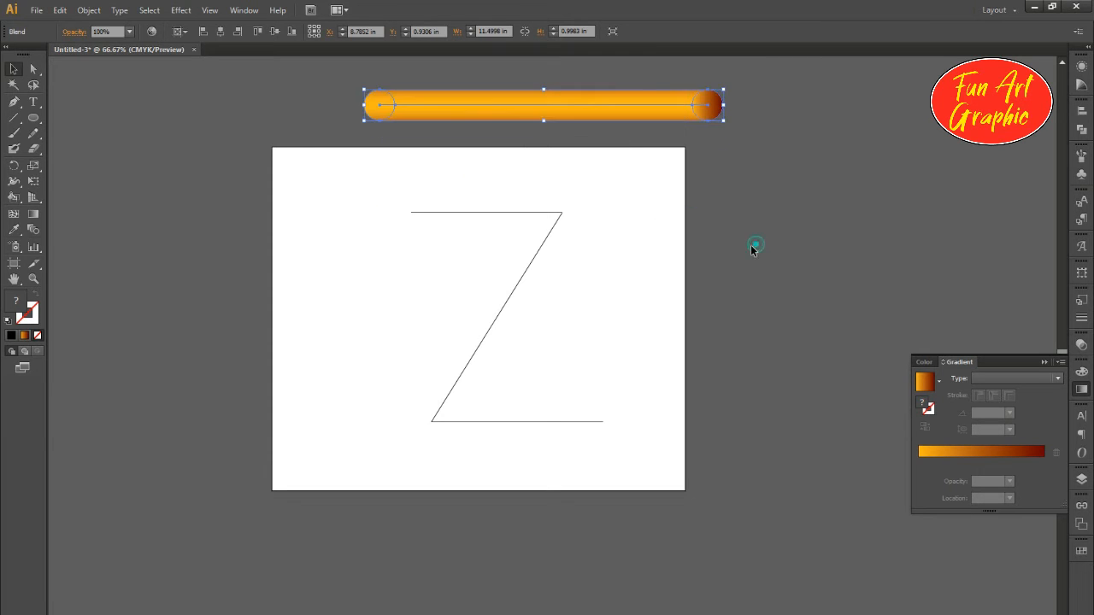
click(755, 244)
Center the Z path on the artboard and deselect it.
click(538, 212)
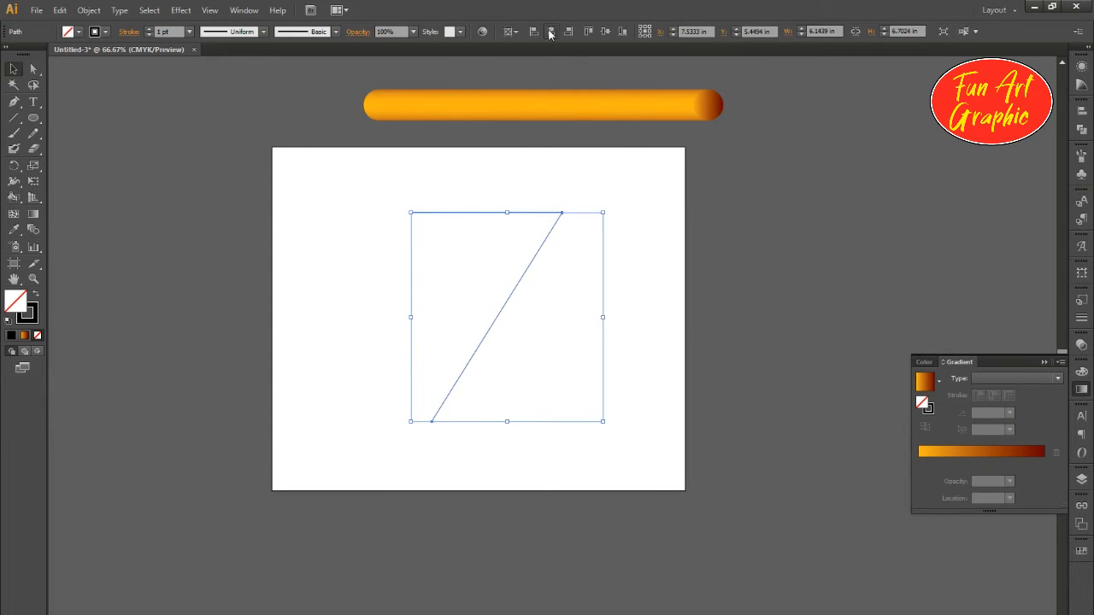
click(550, 32)
click(787, 234)
Draw a rectangle covering the whole artboard, about 13.24 by 11 in.
click(13, 132)
drag(41, 116, 96, 112)
drag(271, 146, 685, 491)
click(12, 69)
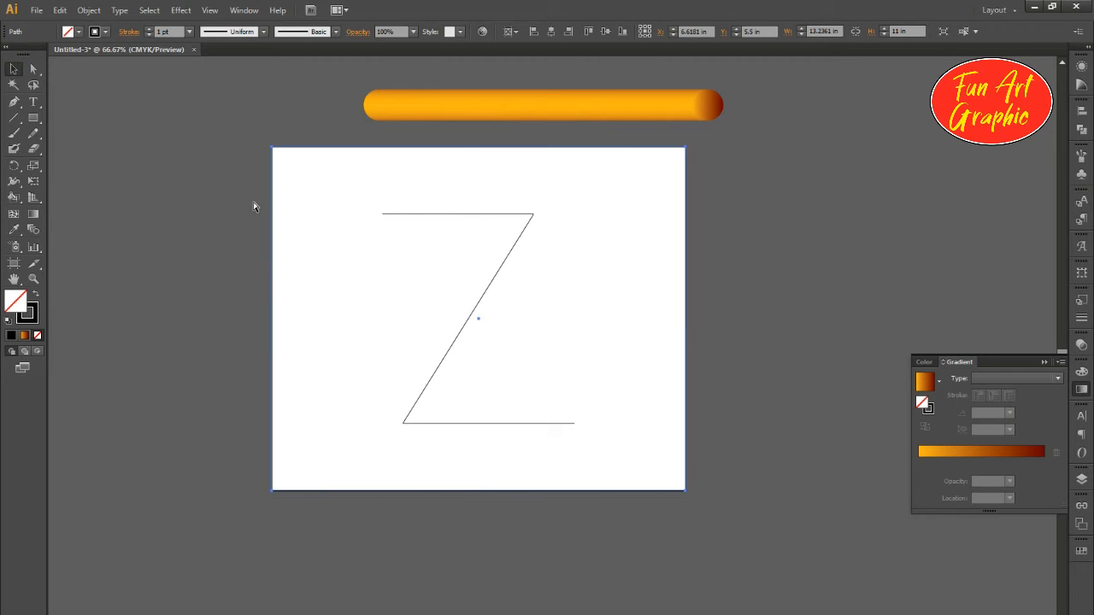
Send the artboard-sized rectangle backward in the stacking order.
click(271, 178)
right_click(344, 214)
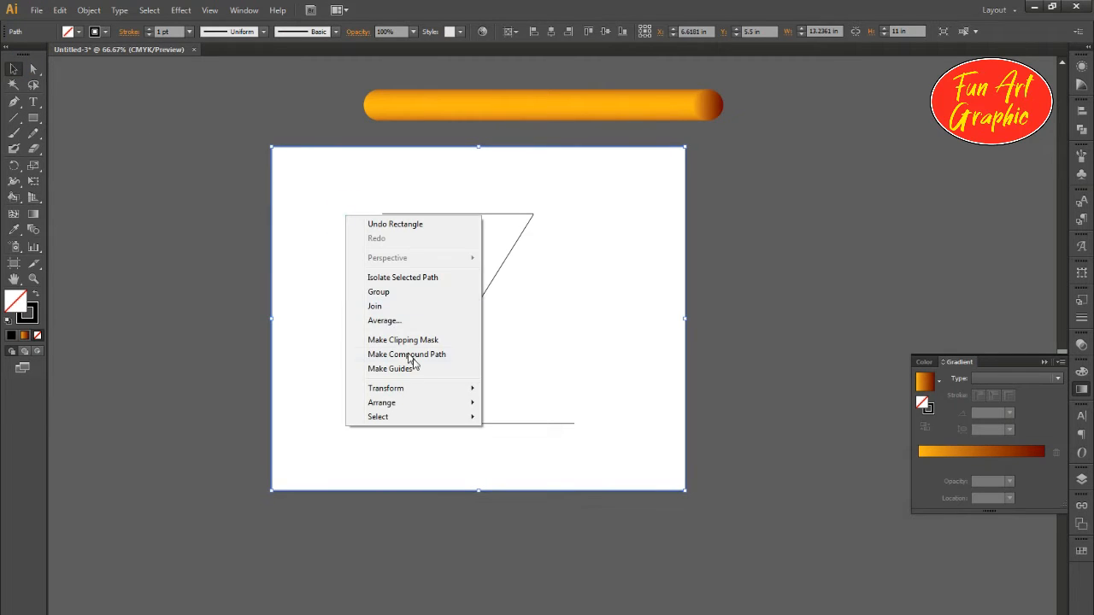
mouse_move(401, 403)
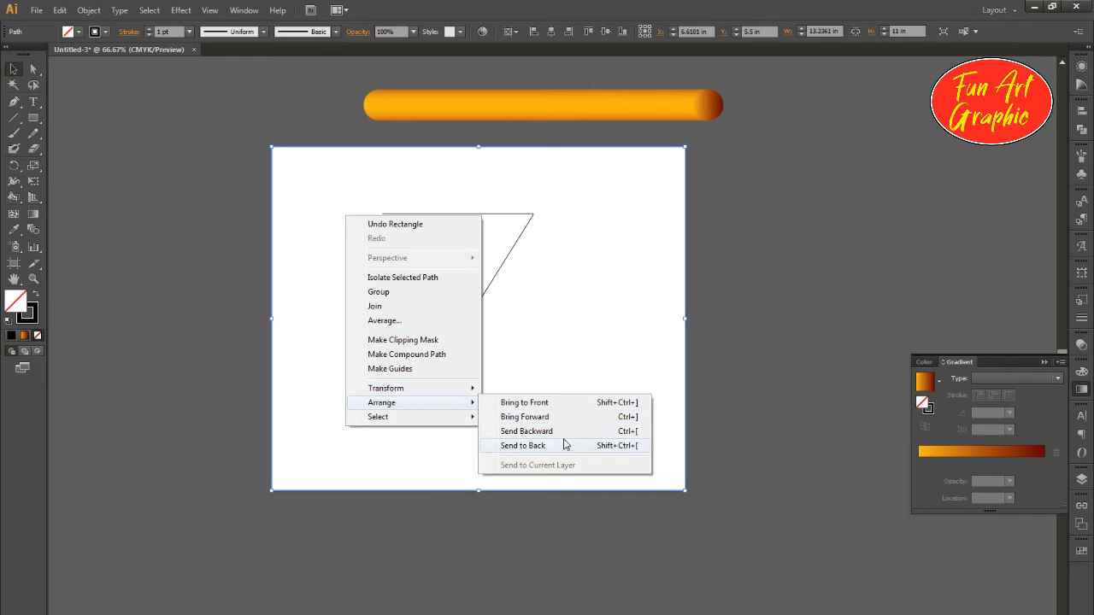
click(561, 434)
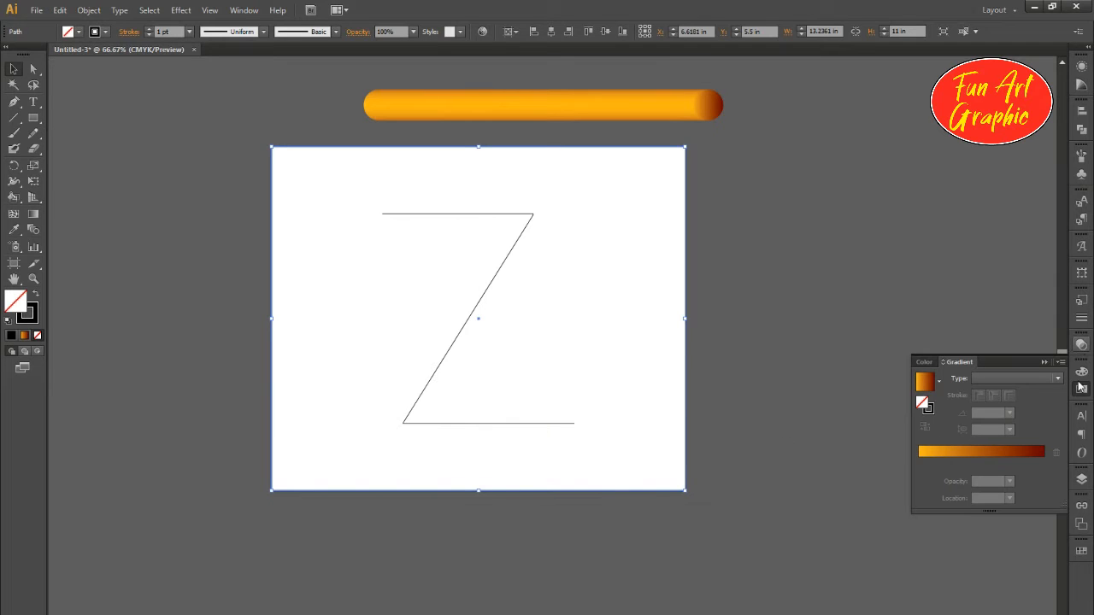
Fill the artboard-sized rectangle with the bright yellow swatch.
click(1079, 552)
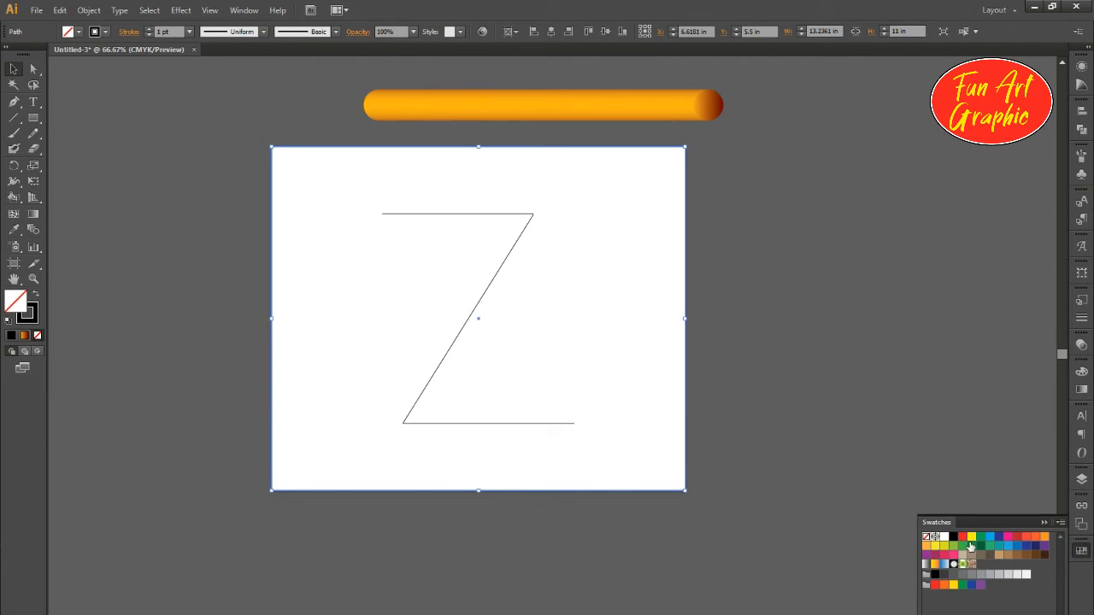
click(971, 537)
click(780, 258)
Send the yellow rectangle behind the Z path and deselect it.
click(642, 257)
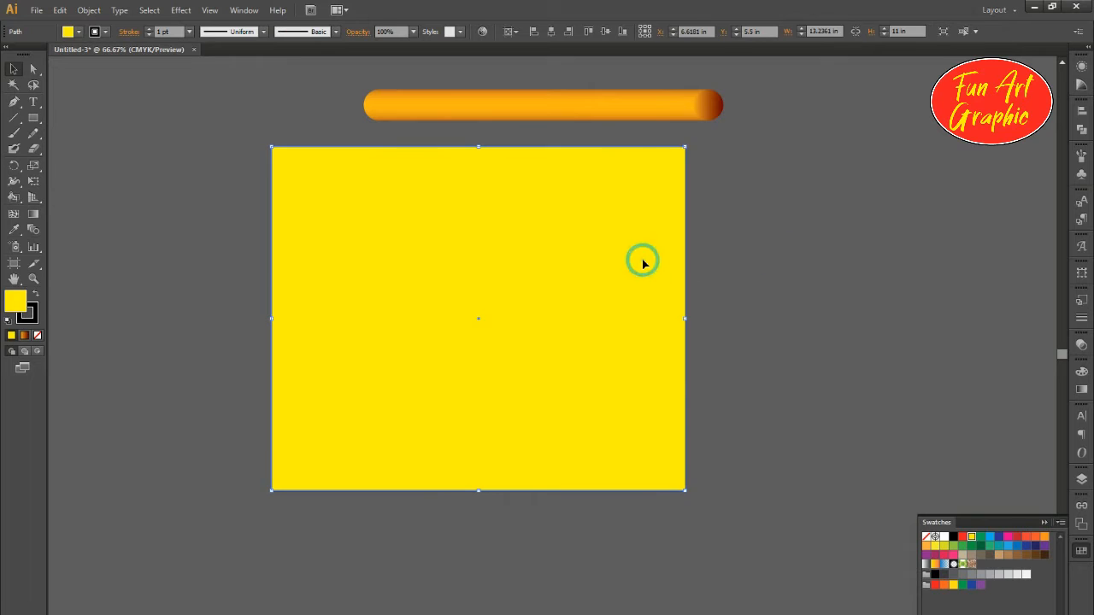
right_click(643, 260)
mouse_move(706, 435)
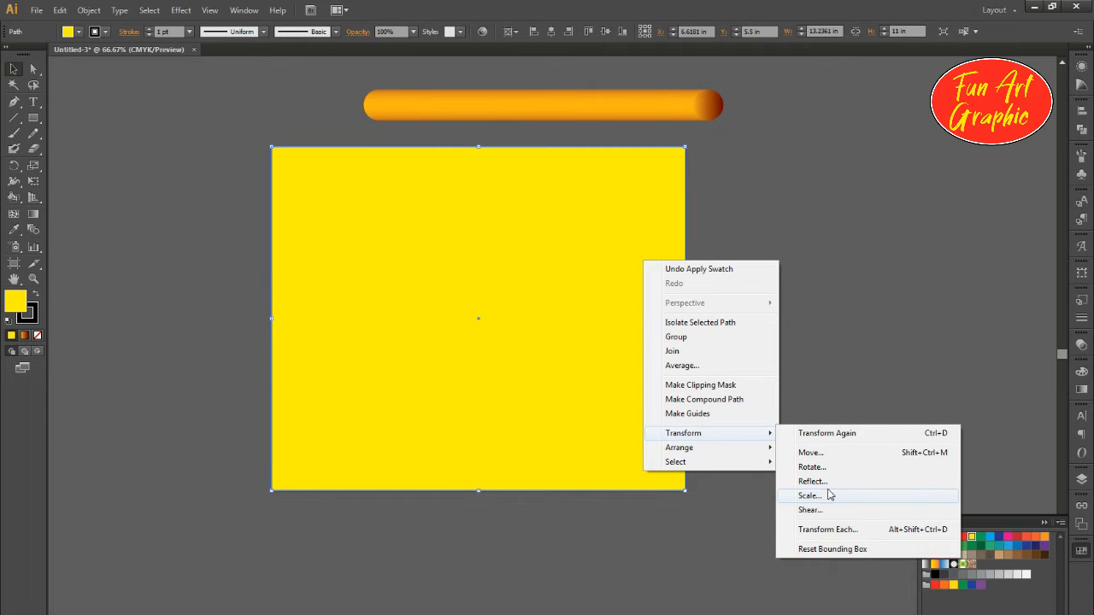
mouse_move(679, 447)
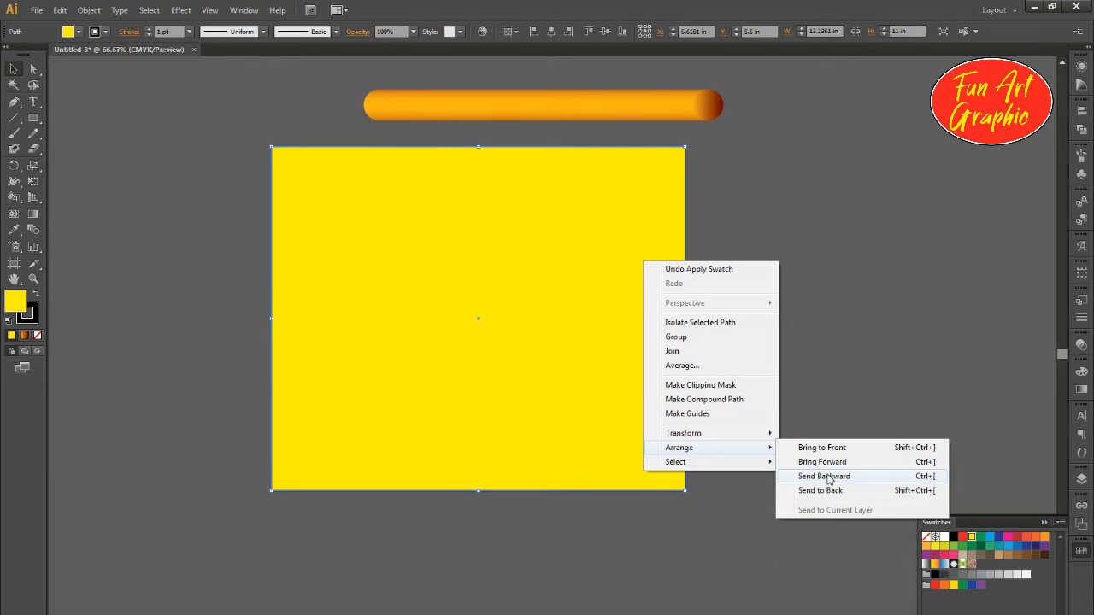
click(828, 484)
click(747, 261)
Select the Z path together with the gradient tube and replace the blend's spine with the path.
click(503, 214)
shift+click(532, 104)
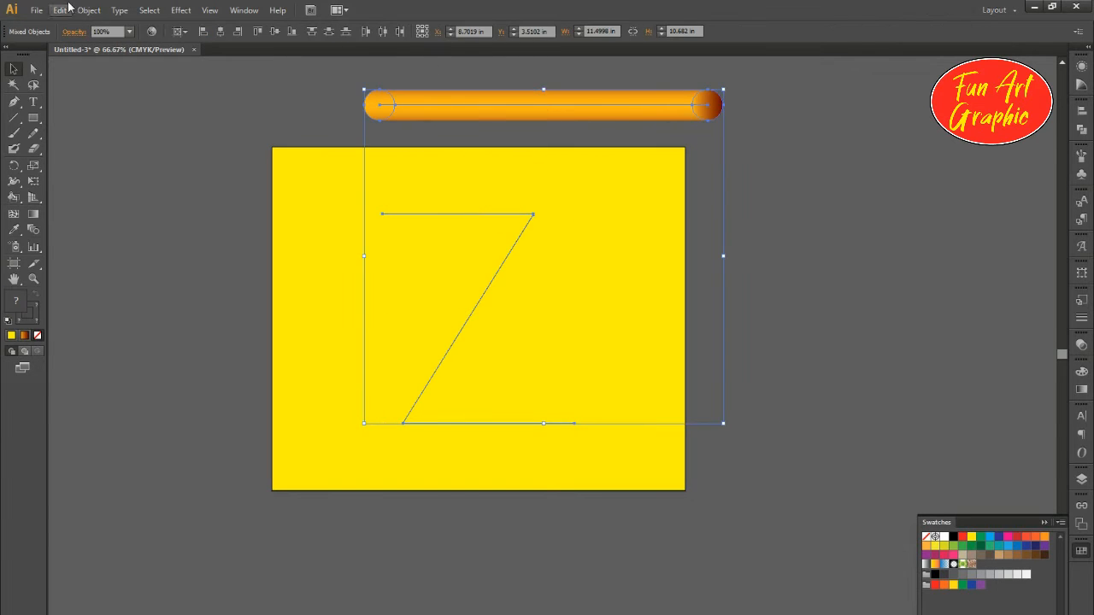
click(88, 10)
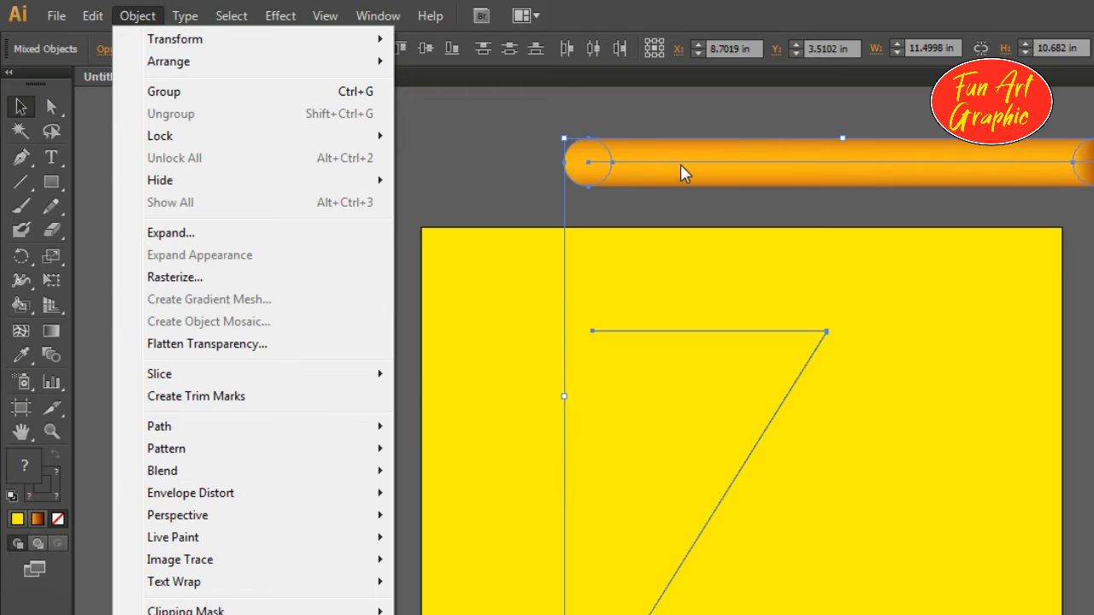
mouse_move(185, 475)
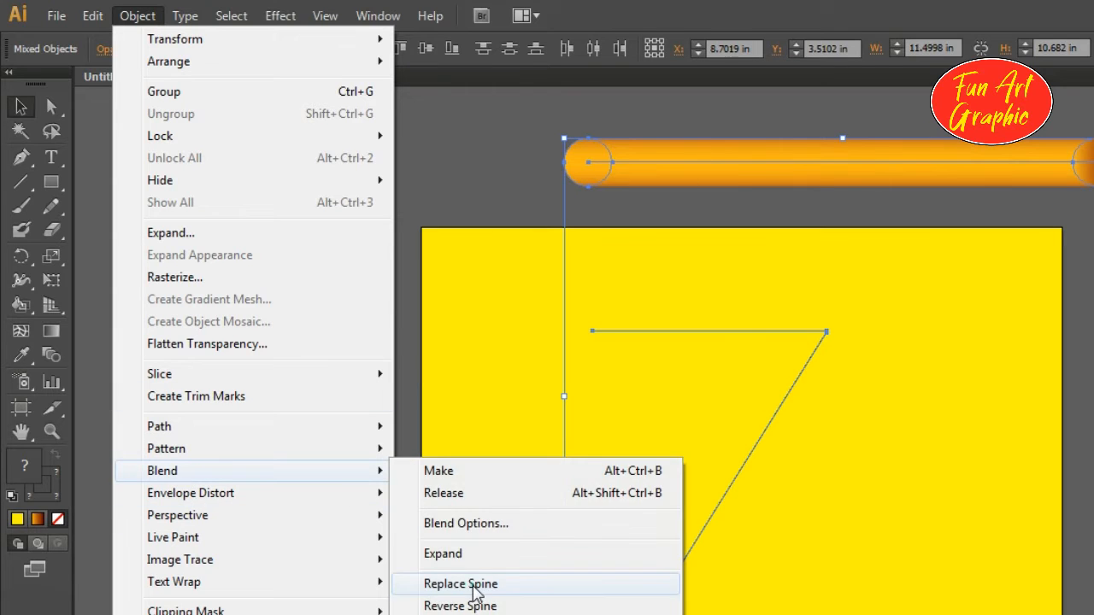
click(461, 583)
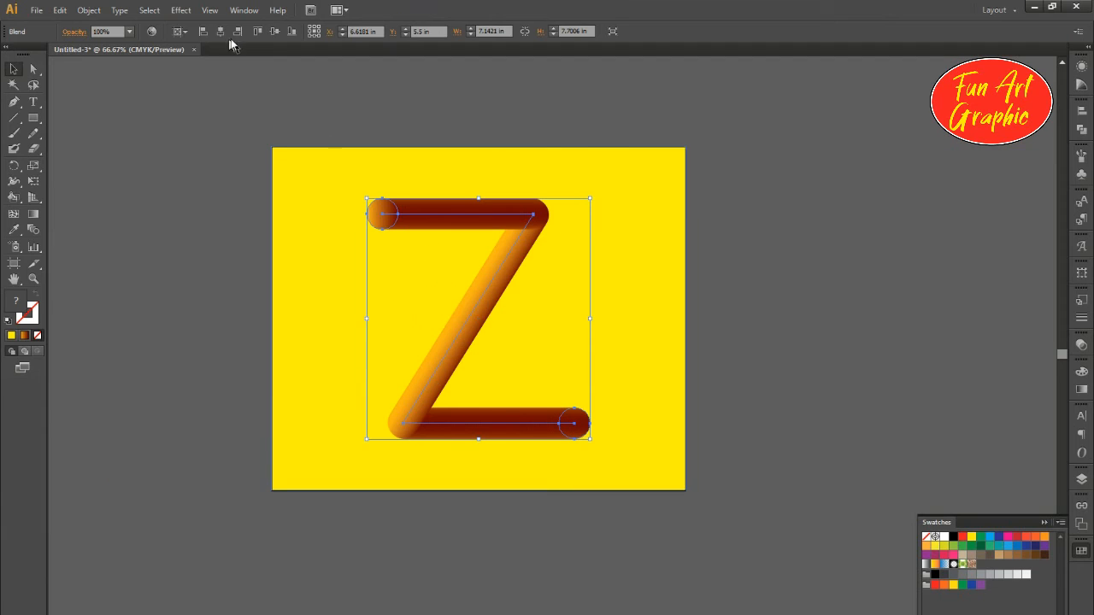
Center the blended Z horizontally and vertically on the artboard and deselect it.
click(436, 139)
click(472, 206)
click(218, 31)
click(274, 33)
click(147, 114)
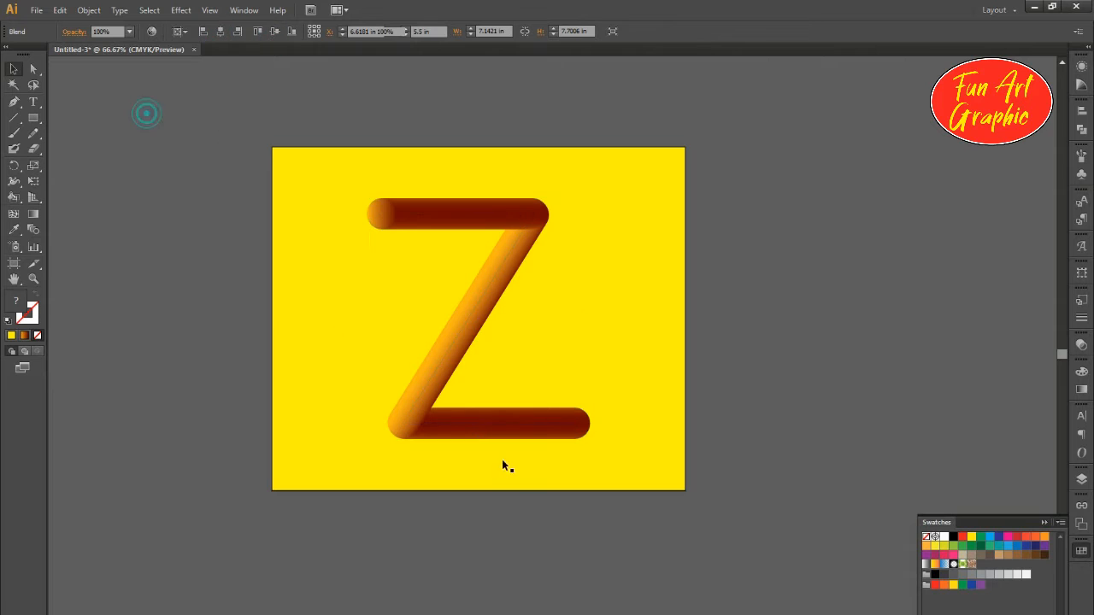
Start a Roughen effect on the blended Z with preview on and a relative size.
scroll(523, 519, down, 1)
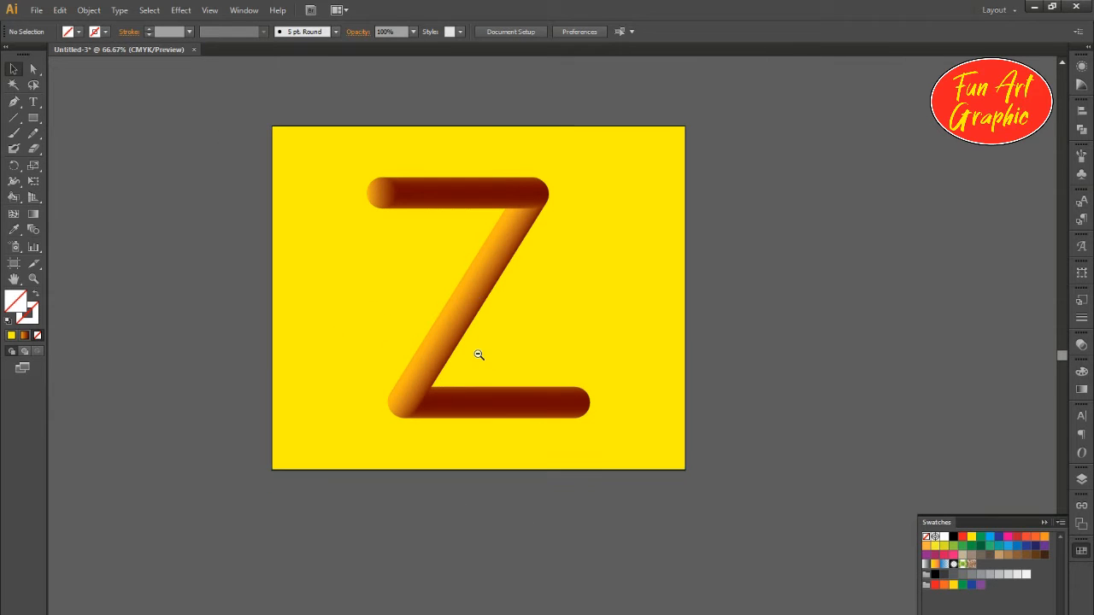
scroll(479, 355, up, 1)
click(530, 425)
click(561, 400)
scroll(561, 400, up, 1)
click(479, 325)
click(180, 10)
click(500, 338)
click(458, 331)
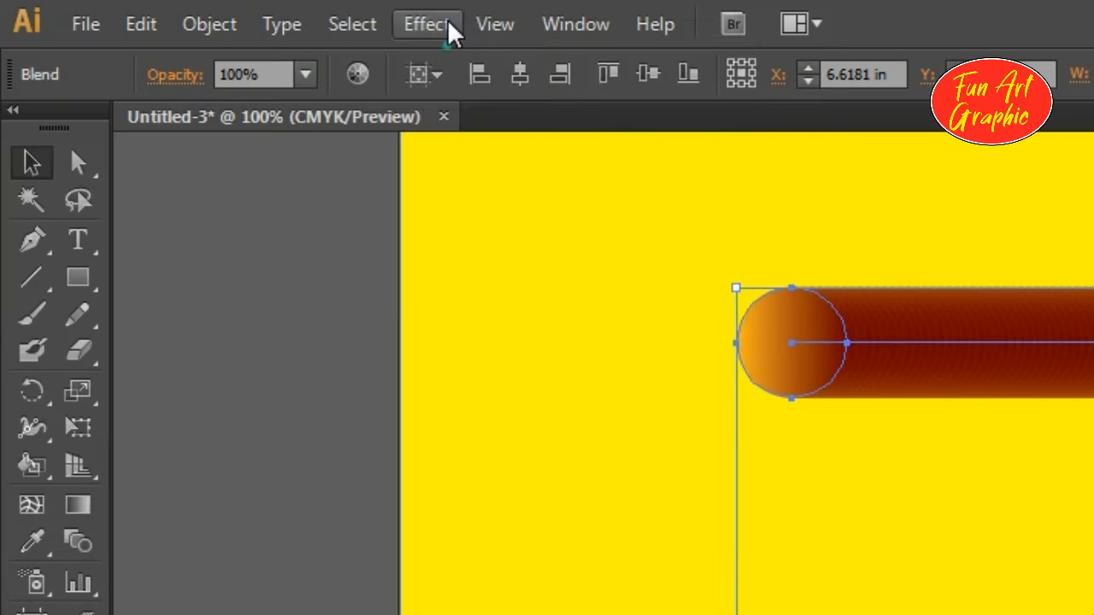
click(182, 10)
mouse_move(711, 286)
click(821, 350)
click(692, 366)
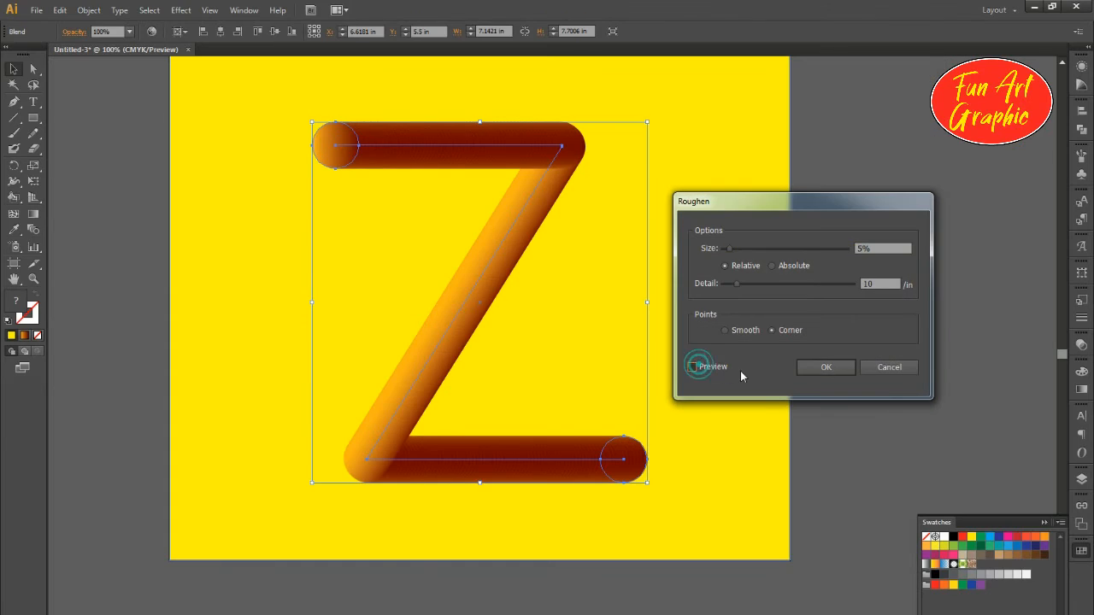
click(741, 264)
Try a Roughen size of 35% with a detail of 62 per inch.
click(881, 251)
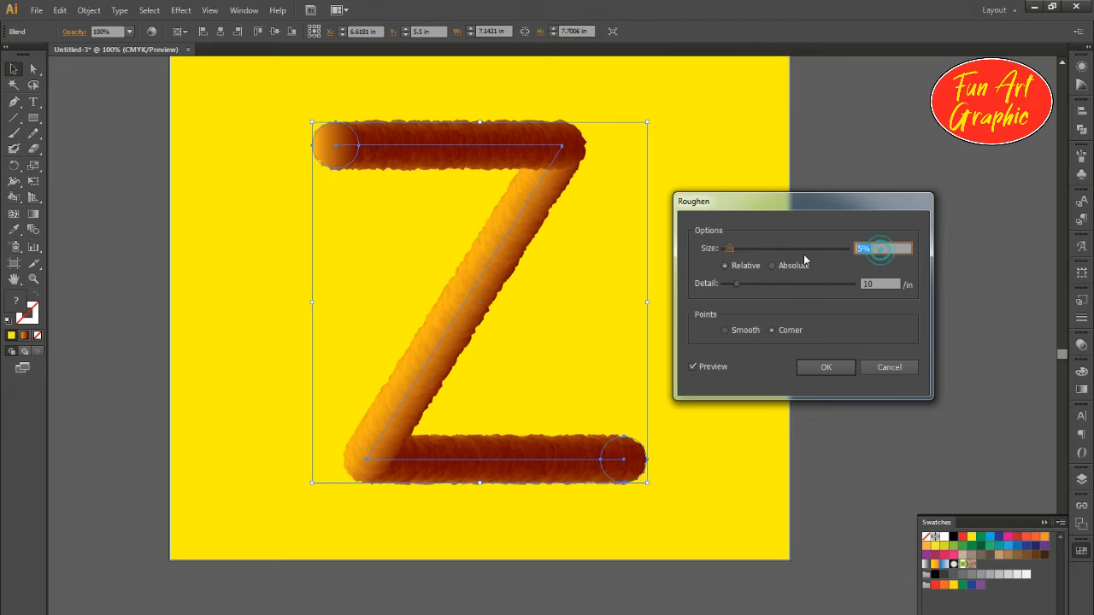
text(35)
click(865, 283)
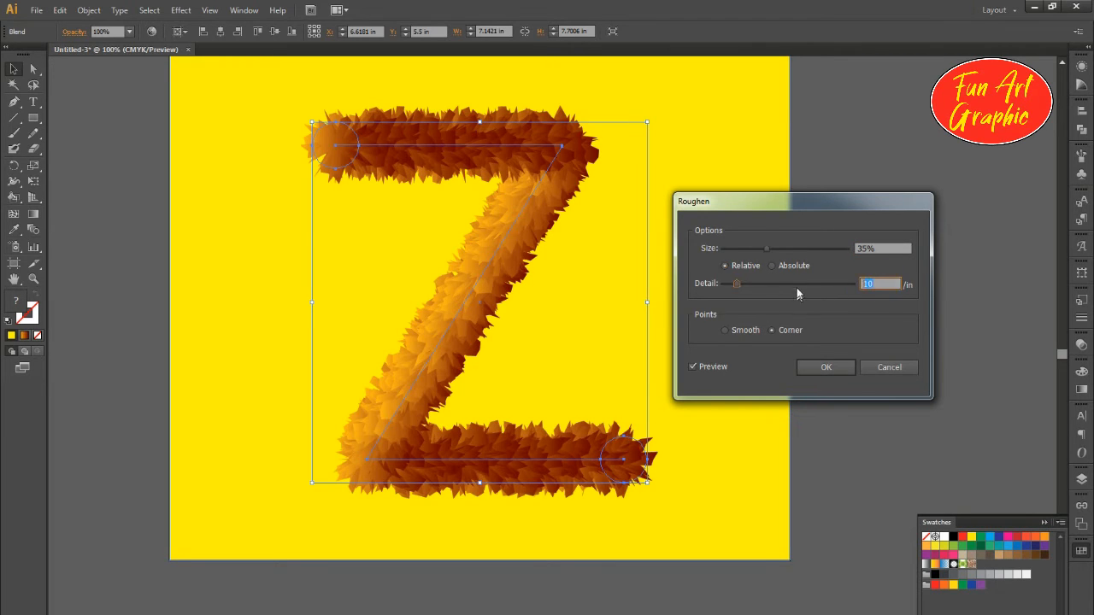
drag(785, 287, 804, 291)
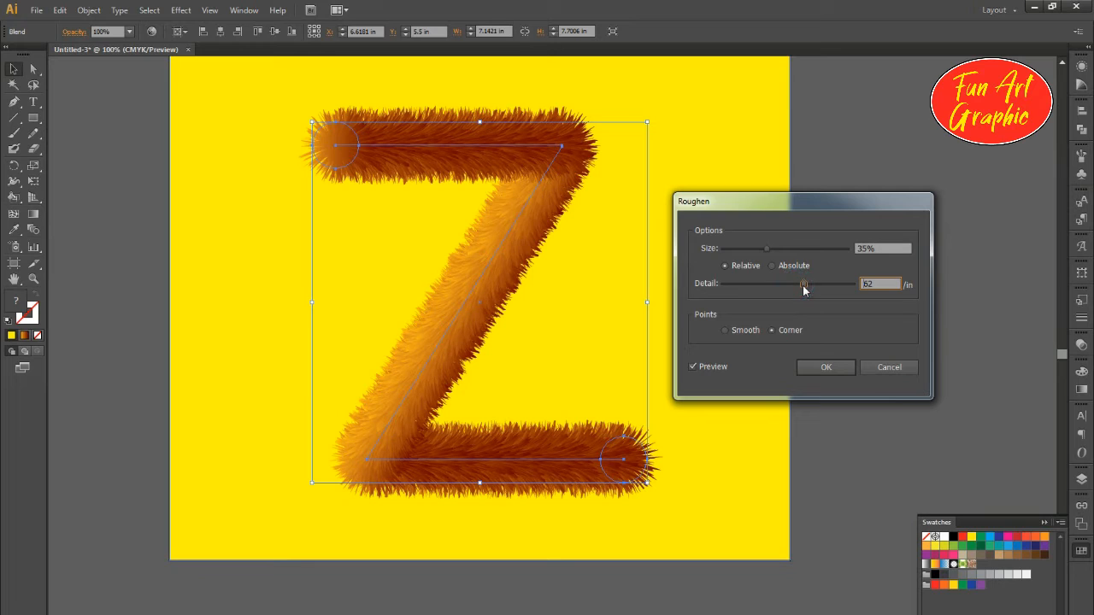
Apply the Roughen effect with size 40%, detail 60 per inch and smooth points, and deselect the Z.
click(880, 248)
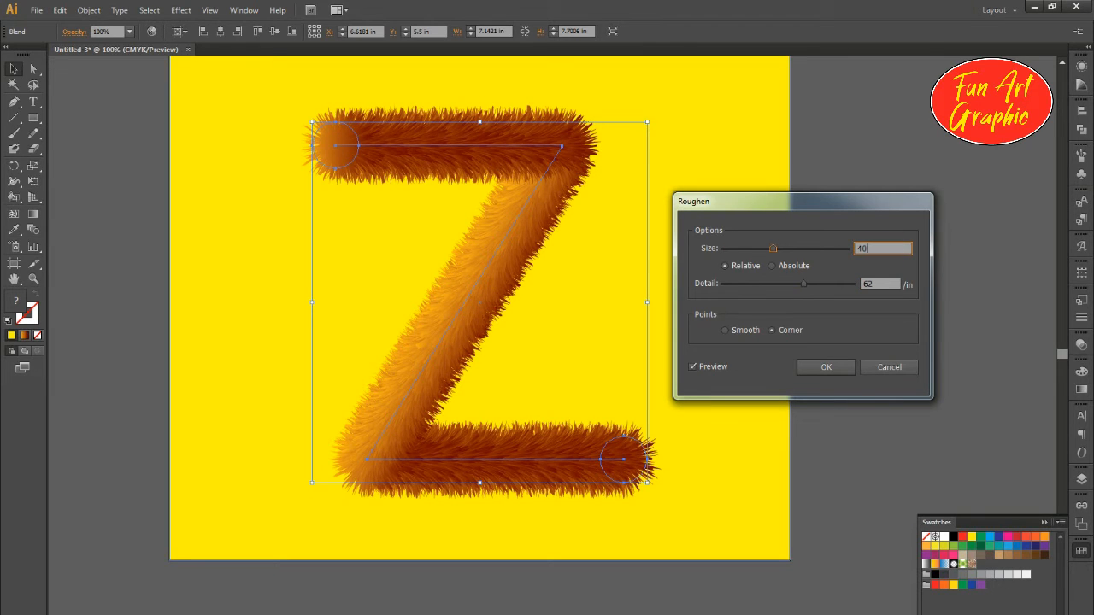
key(Tab)
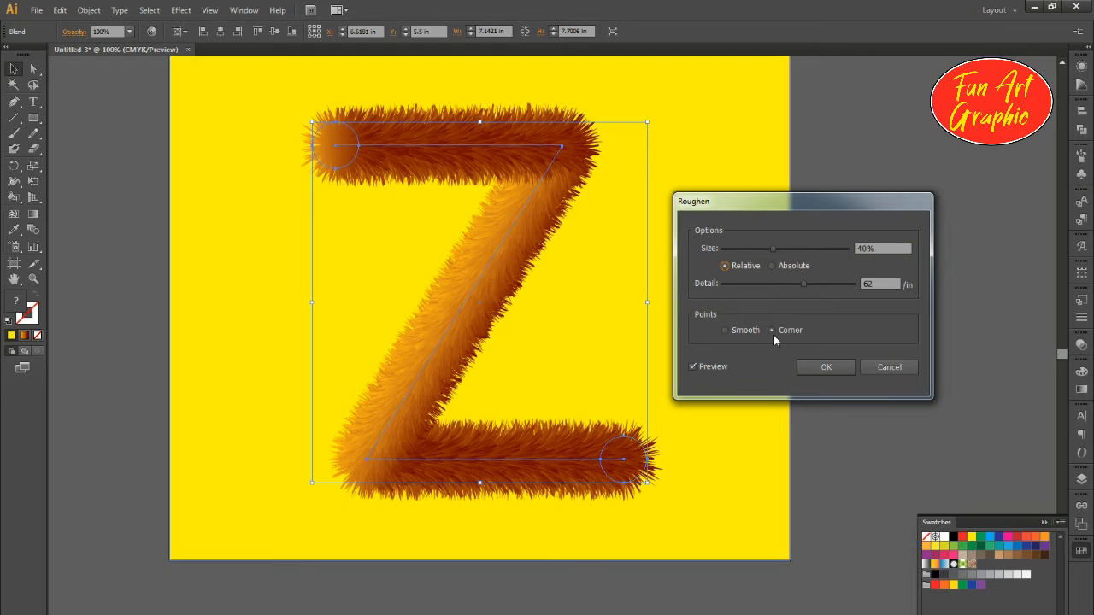
click(734, 332)
click(721, 367)
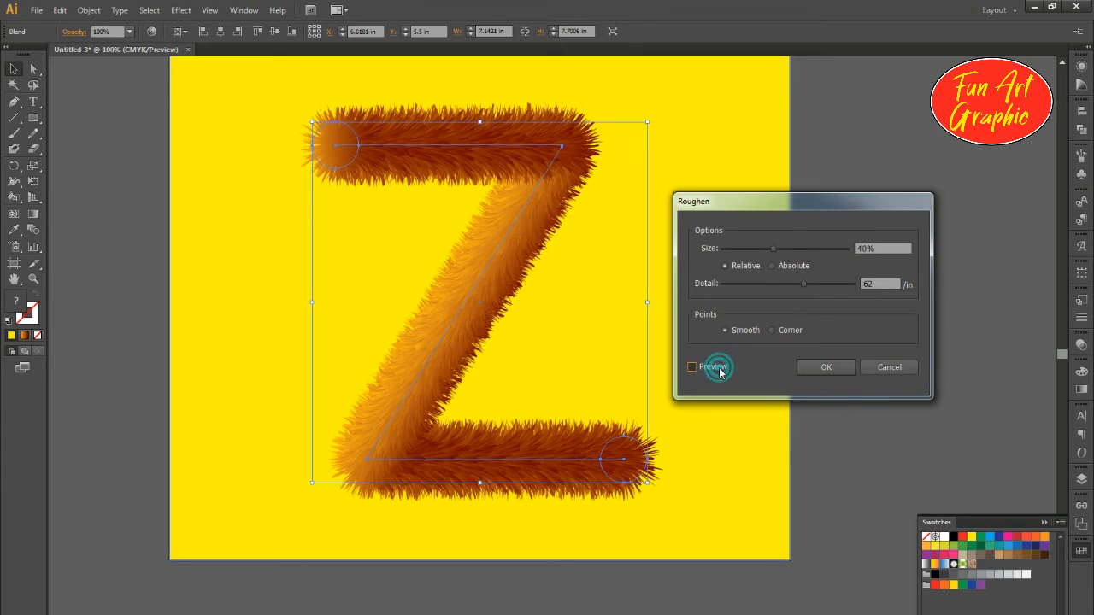
text(60)
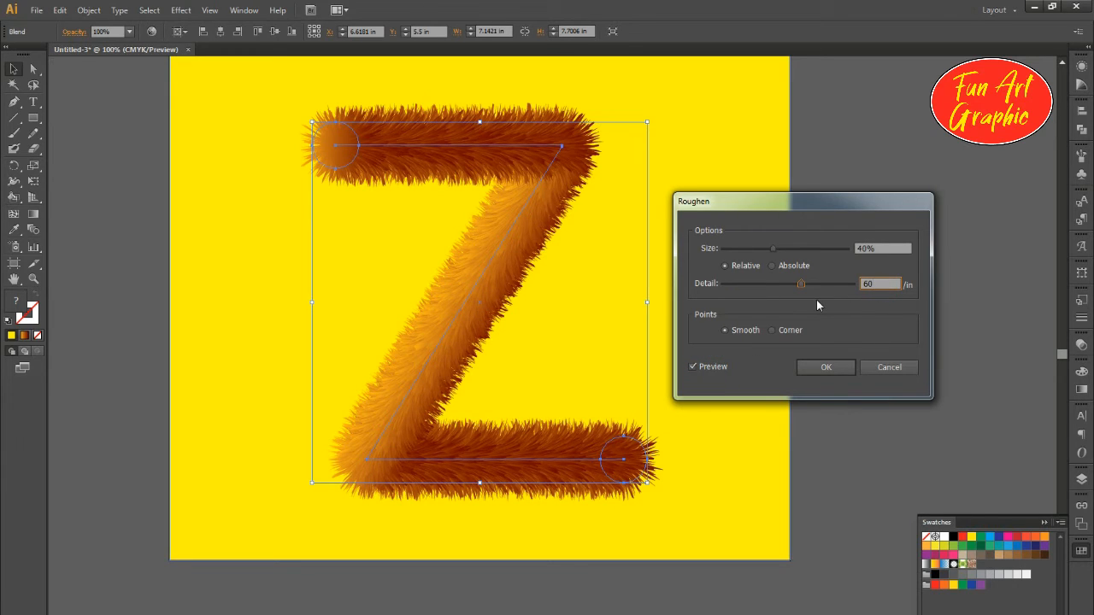
click(821, 368)
click(569, 298)
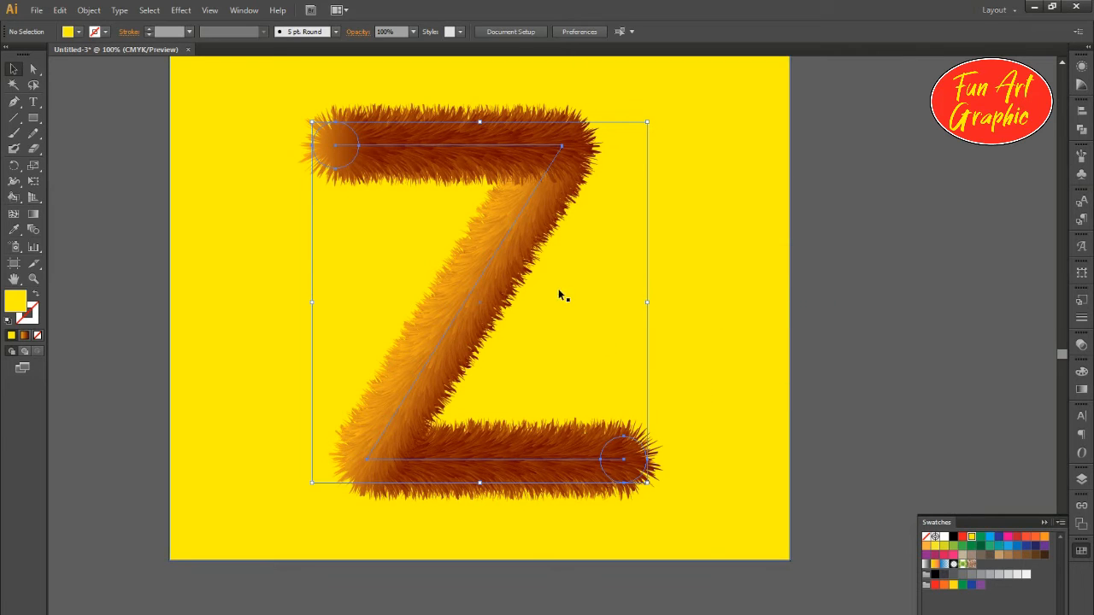
Move the furry Z straight up by about 0.24 in and deselect it.
drag(780, 321, 783, 358)
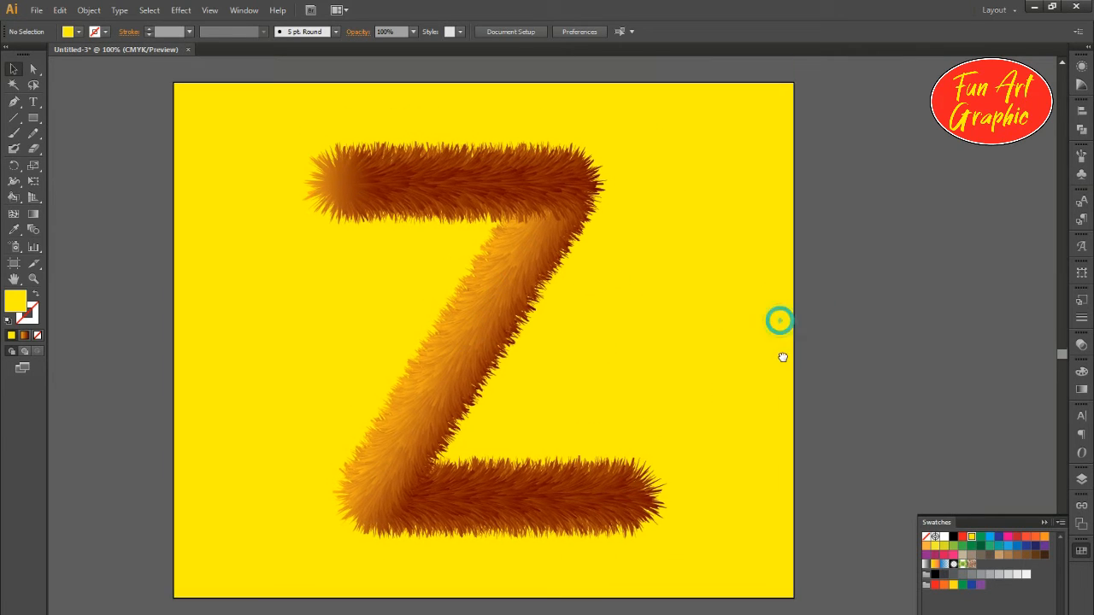
click(513, 330)
drag(477, 339, 480, 334)
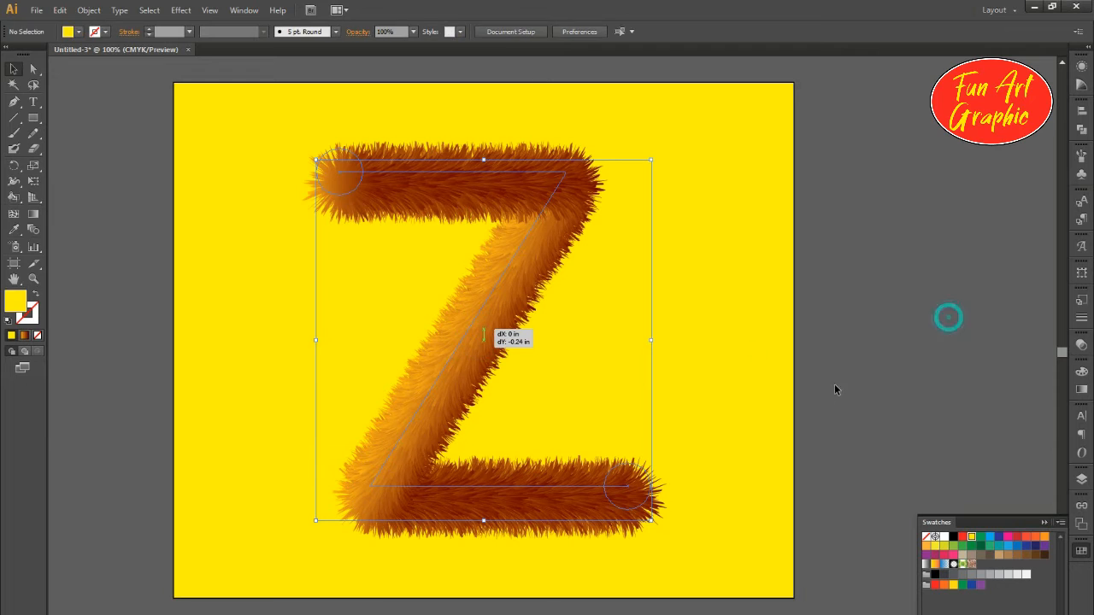
click(830, 390)
drag(830, 390, 837, 384)
Draw a flat ellipse about 5.87 by 0.89 in across the Z's lower edge and fill it with a gray swatch.
drag(33, 117, 94, 148)
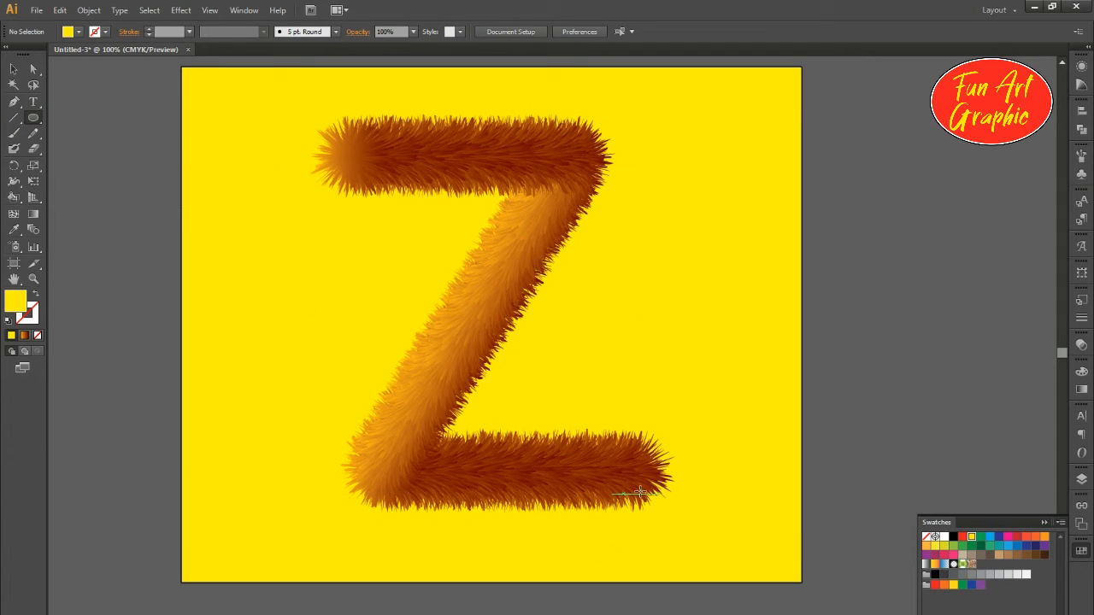
drag(646, 485, 369, 527)
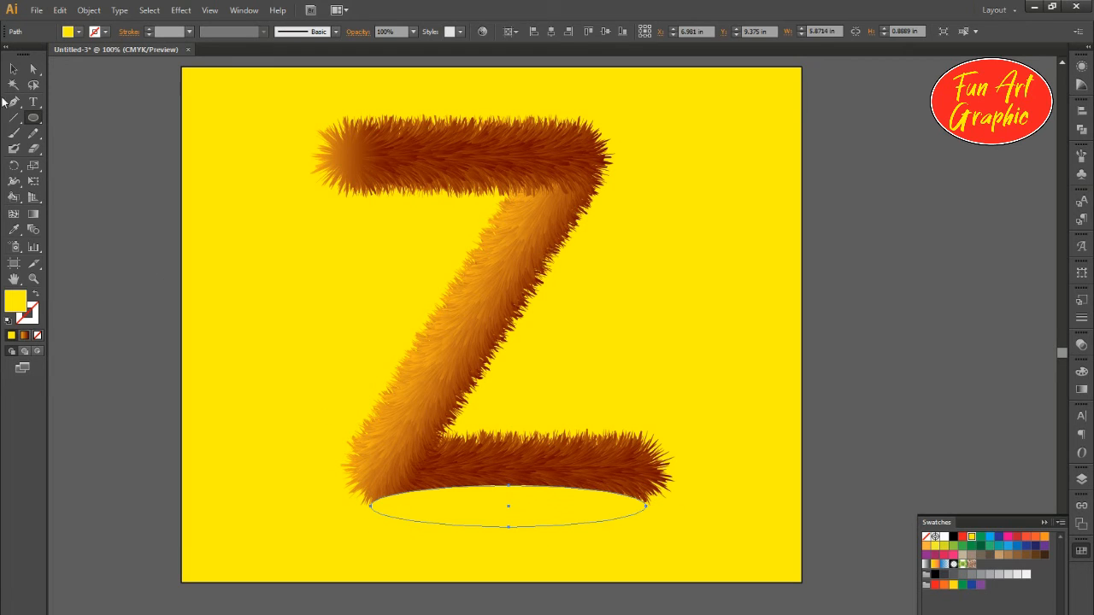
click(16, 71)
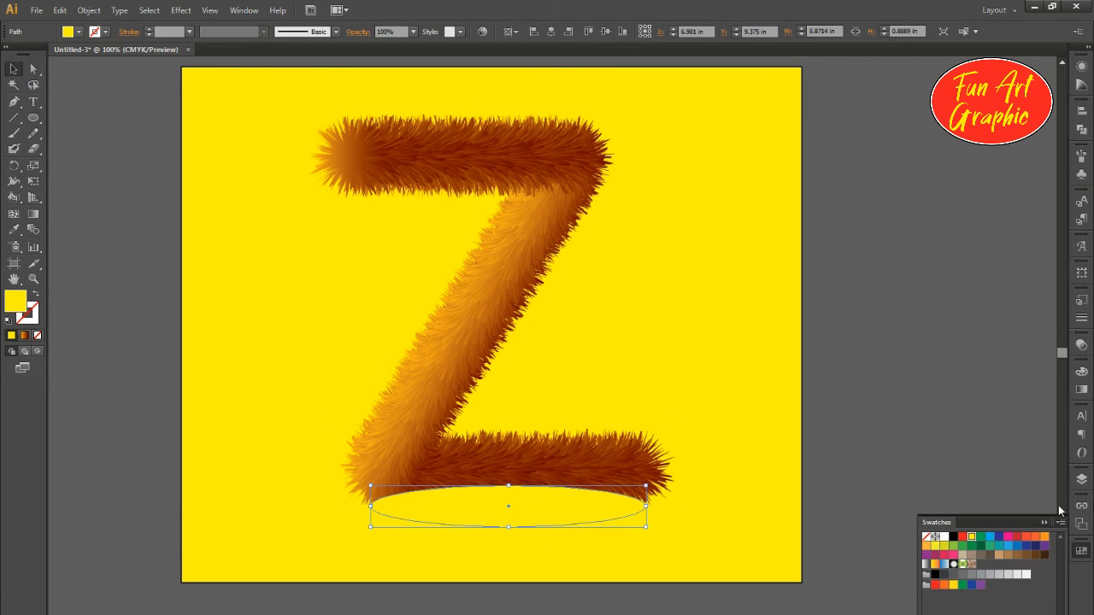
click(987, 575)
Bring the furry Z in front of the gray ellipse at its base.
click(526, 459)
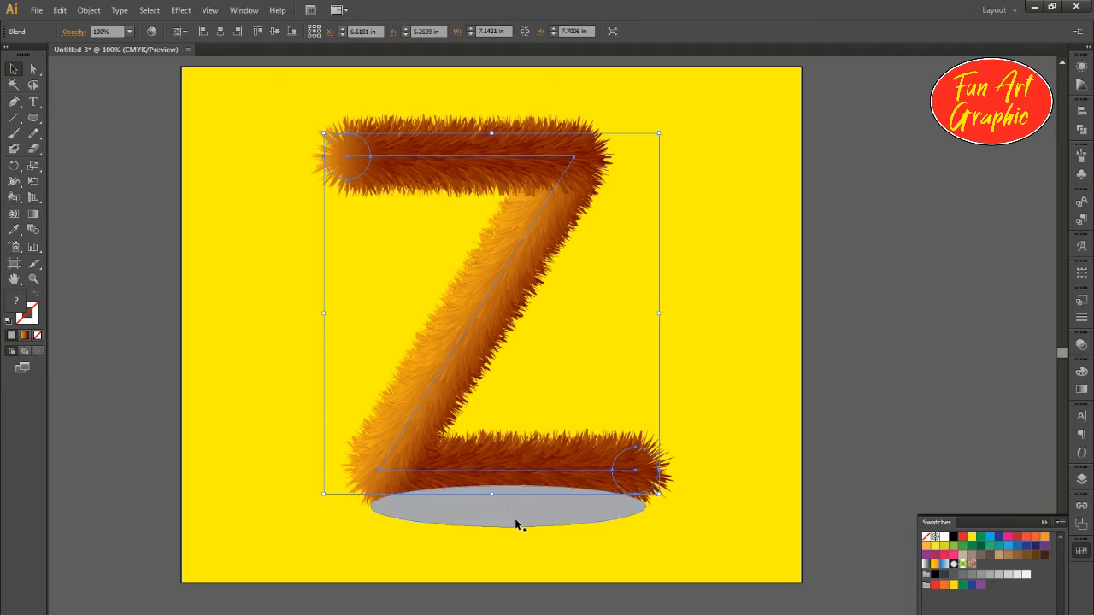
right_click(535, 488)
mouse_move(592, 583)
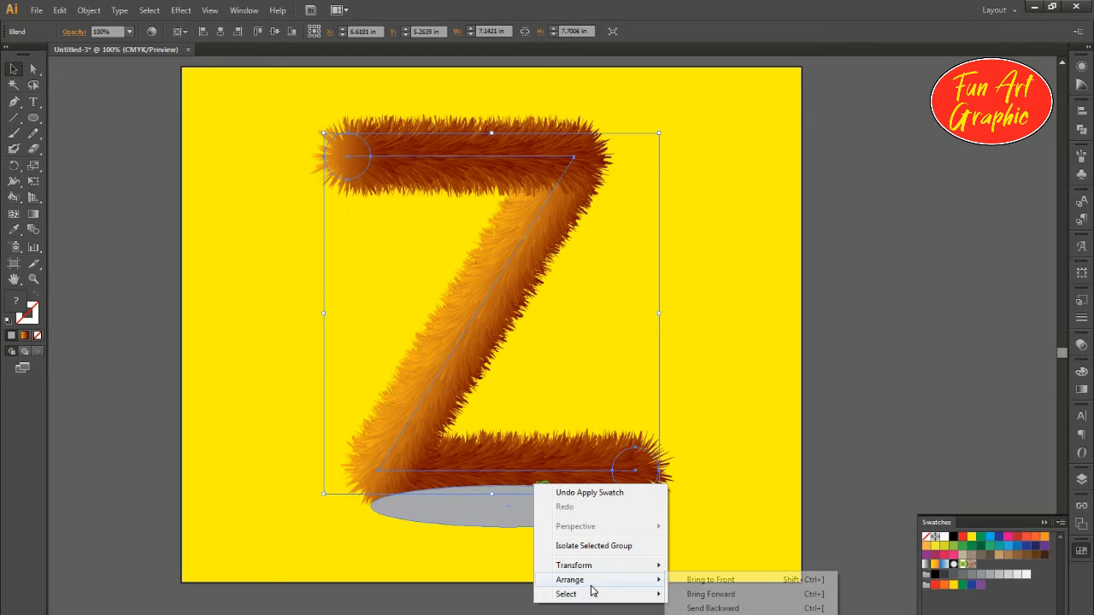
click(733, 592)
Apply a Gaussian Blur with a radius of 92.2 pixels to the gray ellipse below the Z.
click(564, 524)
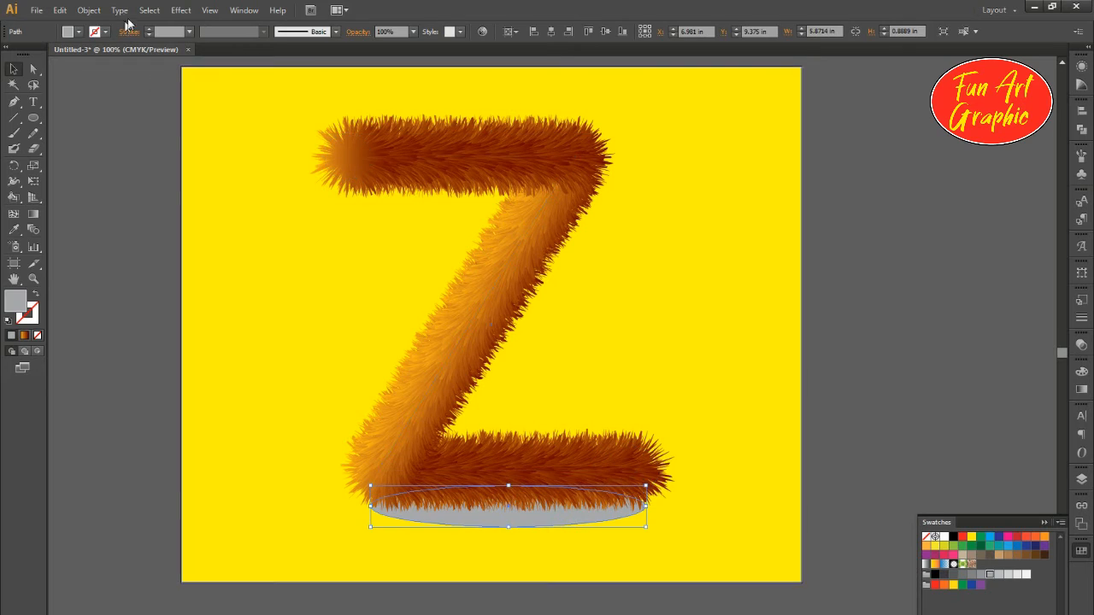
click(180, 10)
mouse_move(292, 230)
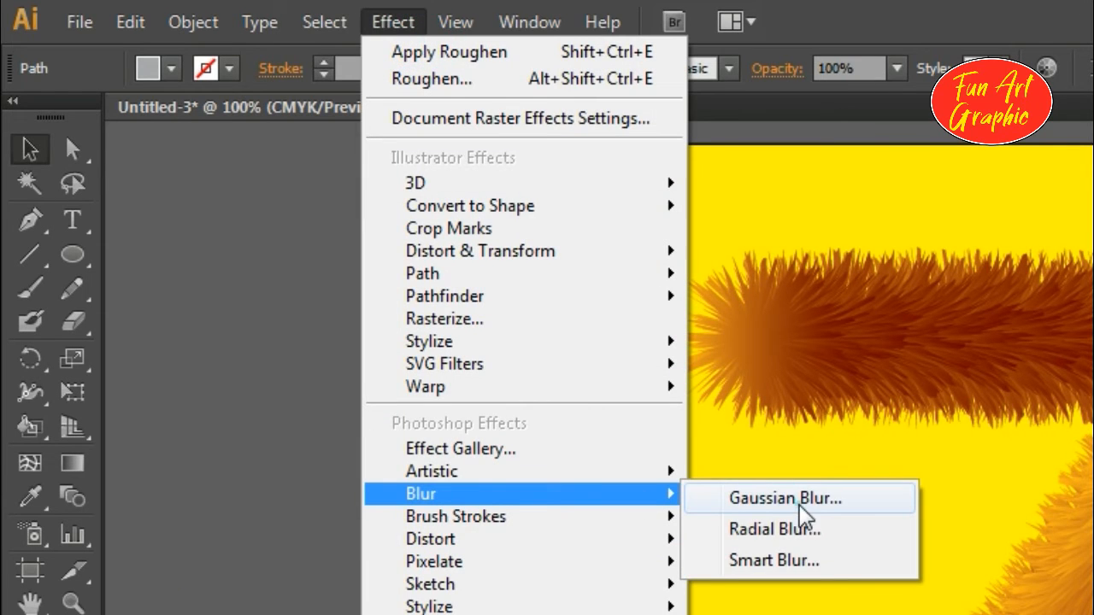
click(800, 503)
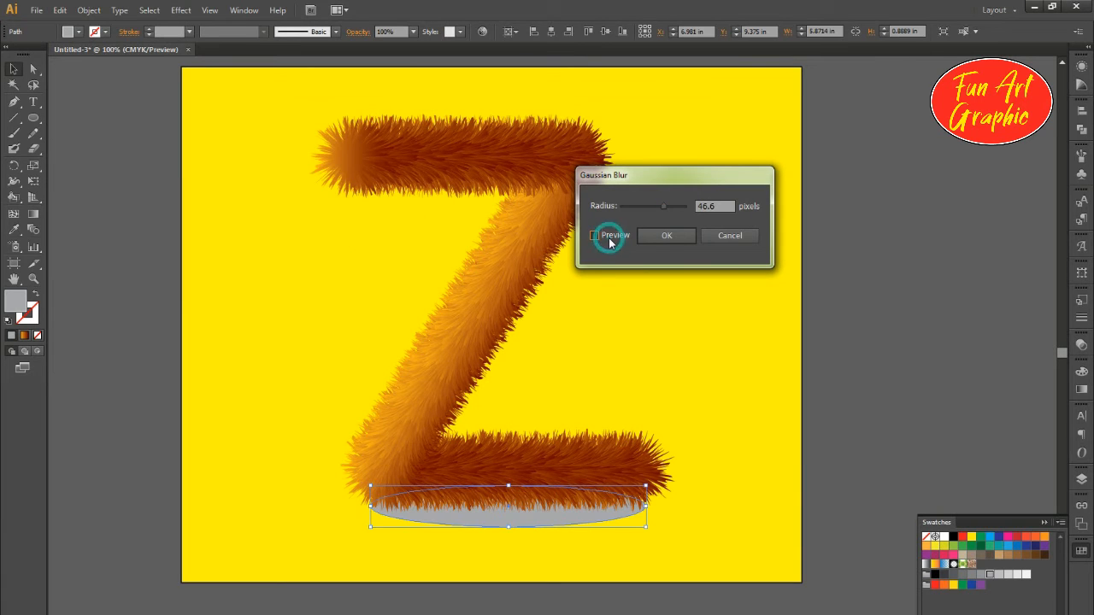
click(609, 243)
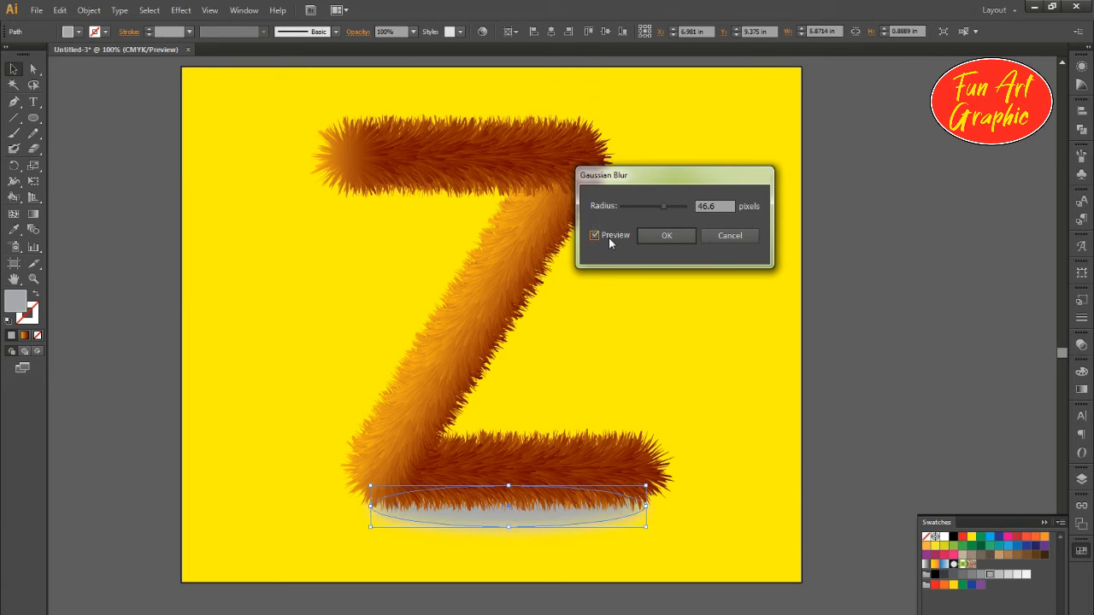
drag(664, 206, 680, 214)
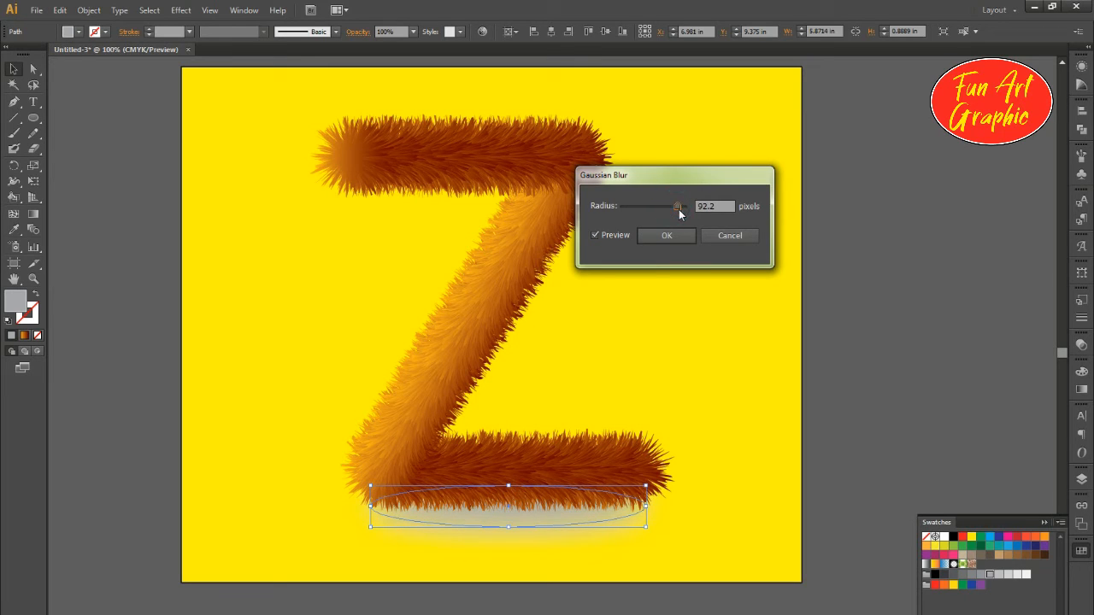
click(676, 238)
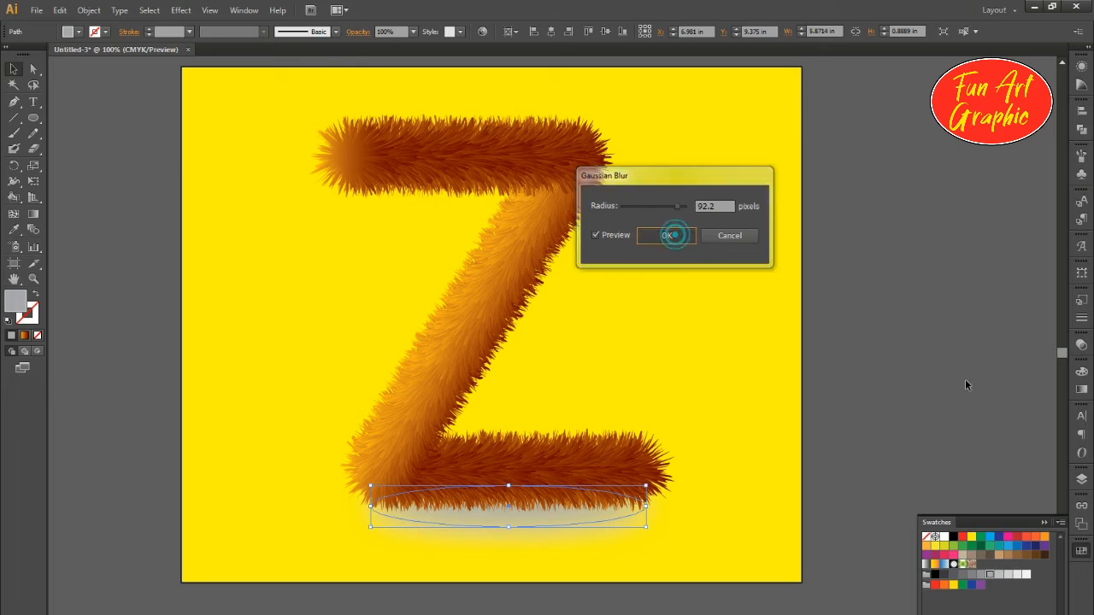
Set the blurred ellipse's blending mode to Multiply and deselect it.
click(1081, 344)
click(949, 352)
click(944, 399)
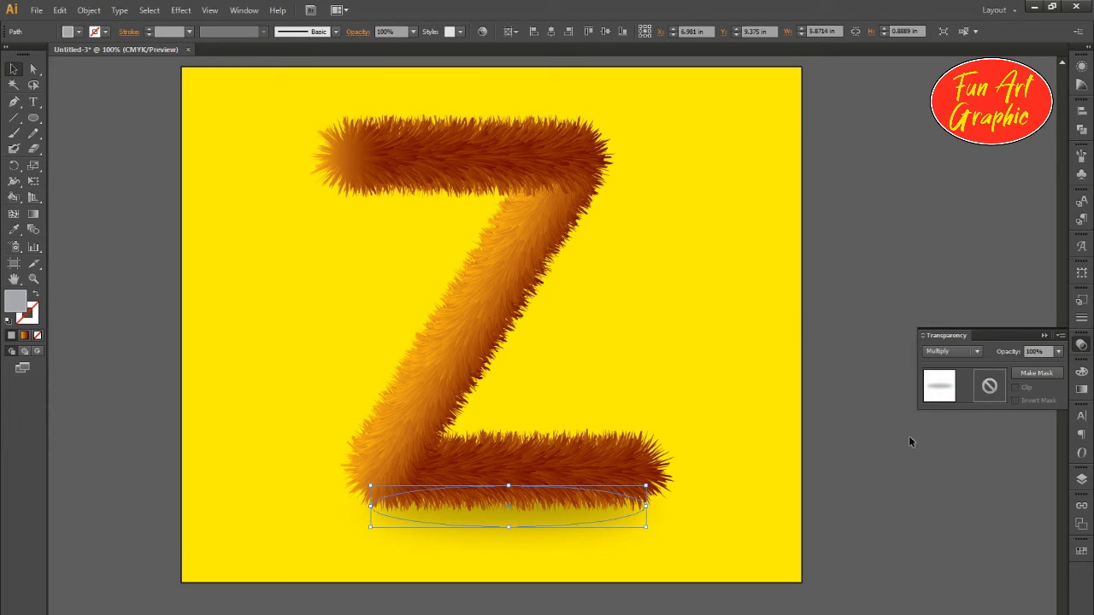
click(819, 511)
Widen the shadow ellipse symmetrically to about 6.84 in, fill it with a darker gray swatch and deselect it.
click(551, 523)
drag(647, 506, 670, 512)
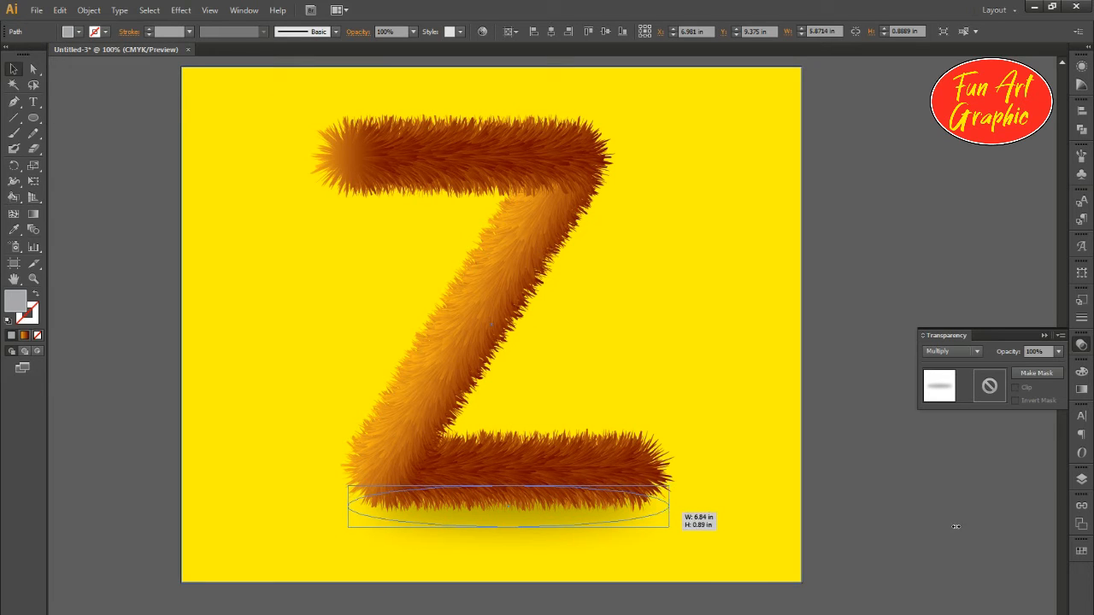
click(1077, 551)
click(971, 575)
click(943, 418)
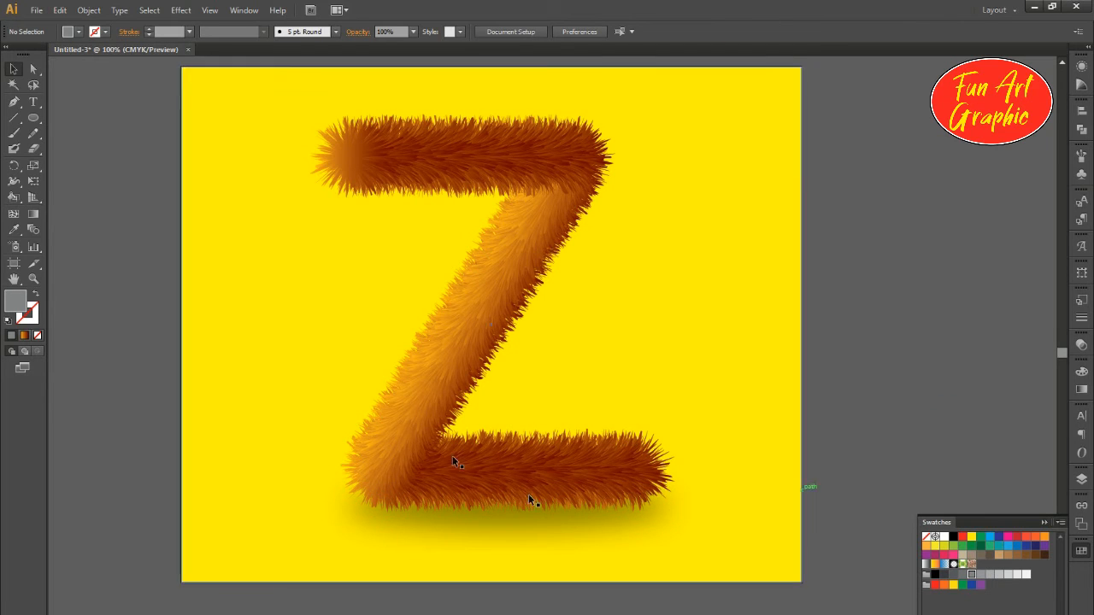
Draw a rectangle about 16.25 by 4.75 in across the artboard's lower part, extending past its sides, and shift it up slightly.
key(ctrl+minus)
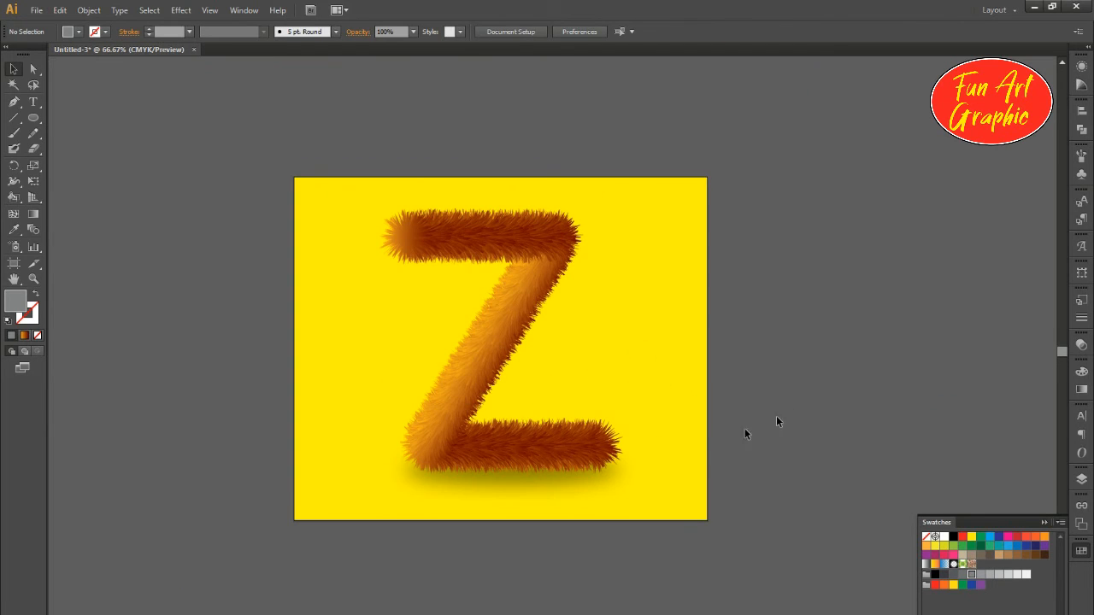
key(m)
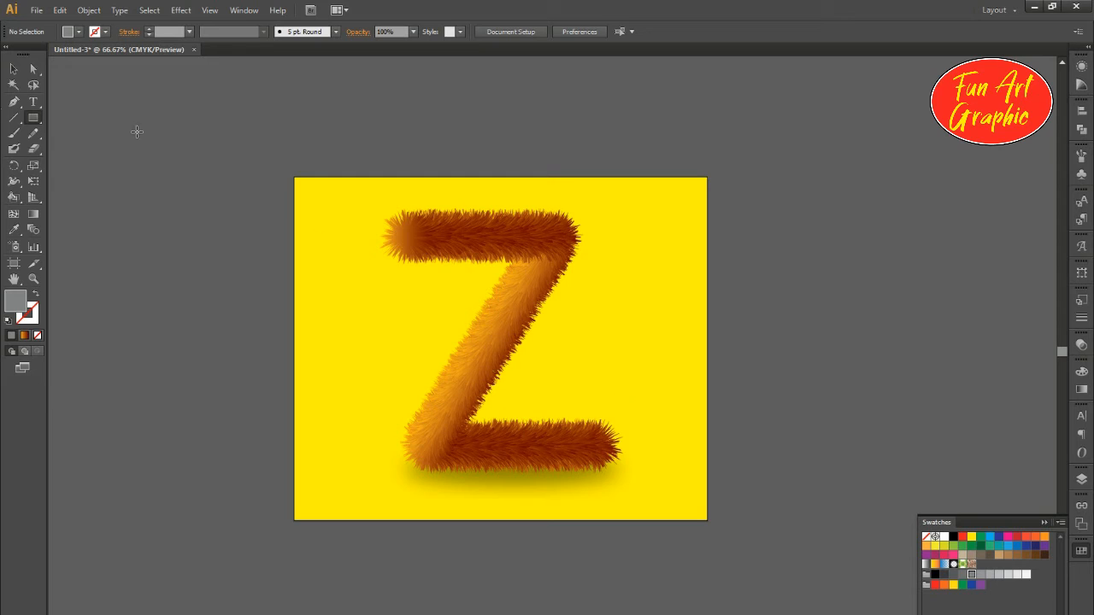
click(34, 124)
click(73, 117)
drag(265, 442, 383, 520)
drag(715, 582, 774, 589)
click(15, 71)
drag(330, 473, 327, 452)
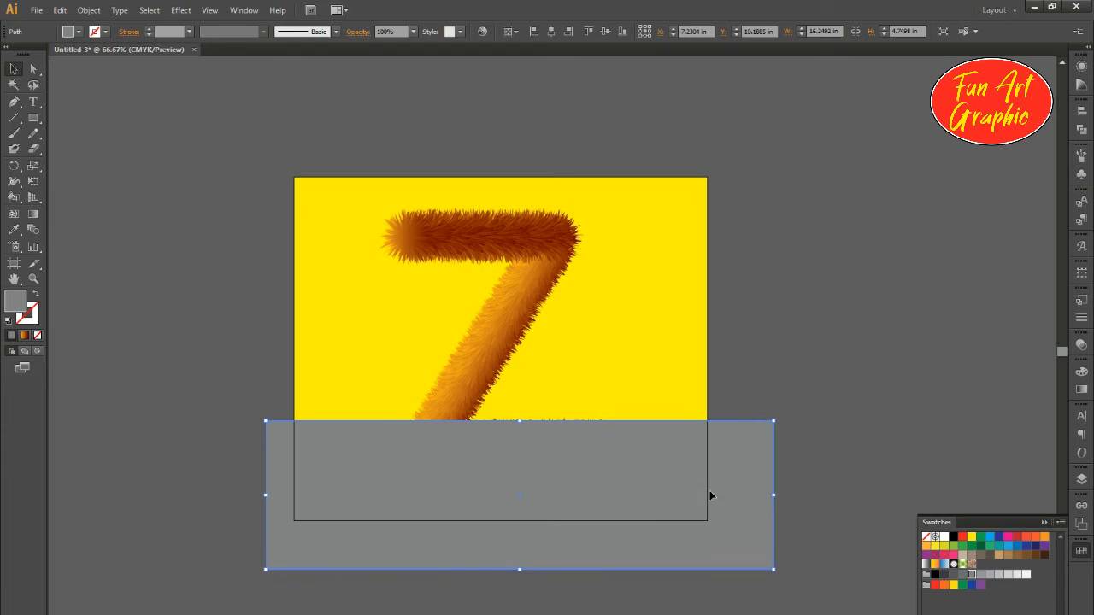
Fill the rectangle with the blue-to-transparent linear gradient, running at 90° from solid at the lower edge to transparent above.
click(1082, 390)
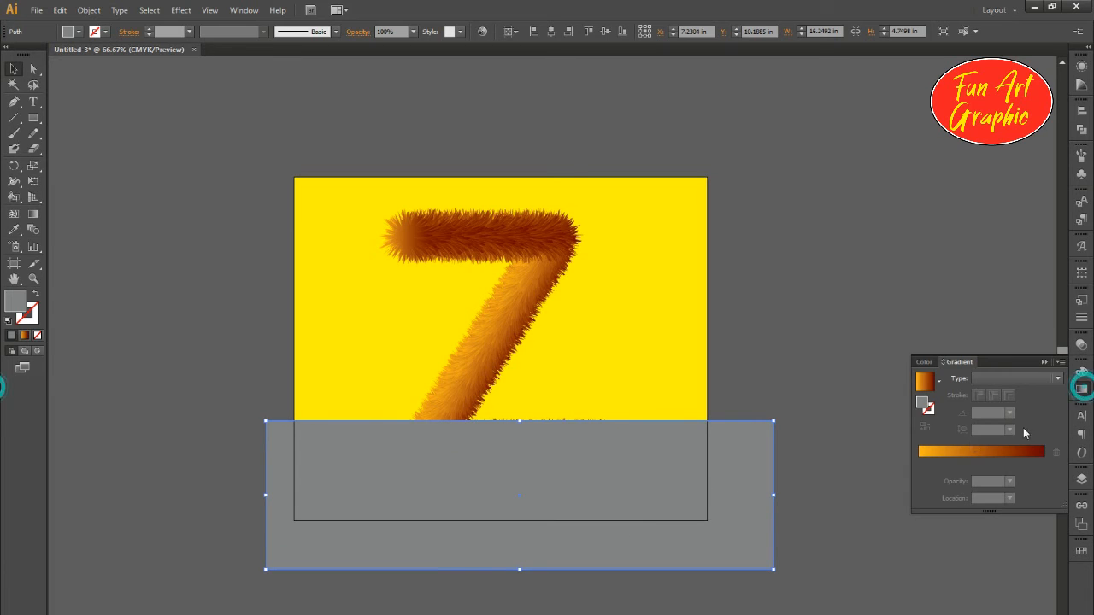
click(938, 381)
click(864, 446)
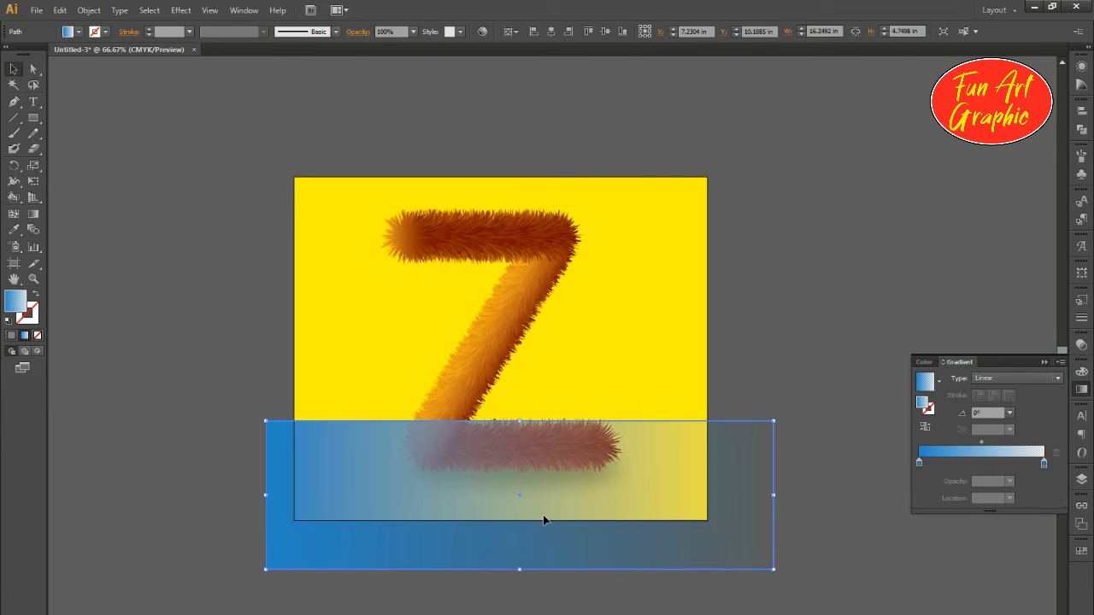
key(g)
drag(544, 551, 549, 439)
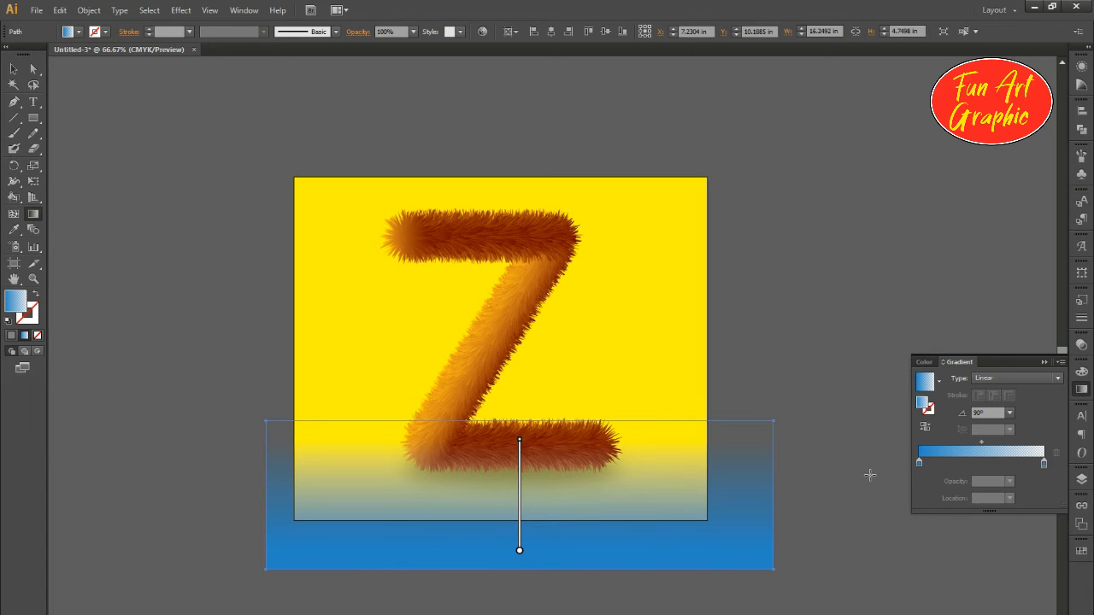
Recolor the rectangle gradient's solid stop red and its transparent stop white.
double_click(918, 464)
click(874, 532)
click(911, 504)
double_click(1043, 464)
click(874, 532)
click(892, 505)
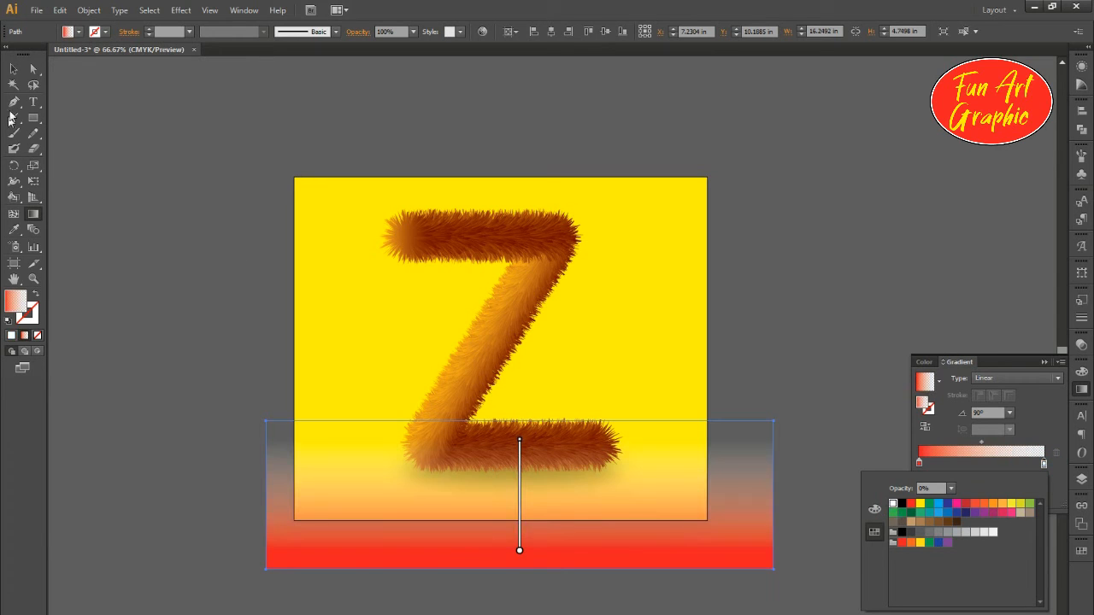
Send the gradient rectangle and the yellow background together to the back, behind the Z and its shadow, and deselect them.
click(15, 71)
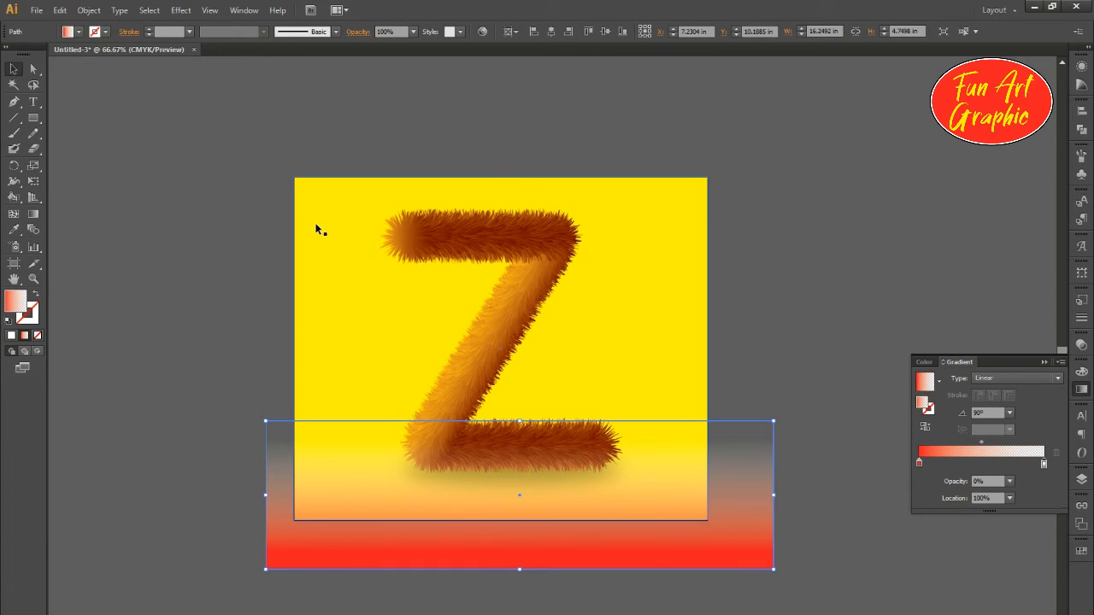
shift+click(317, 227)
right_click(317, 226)
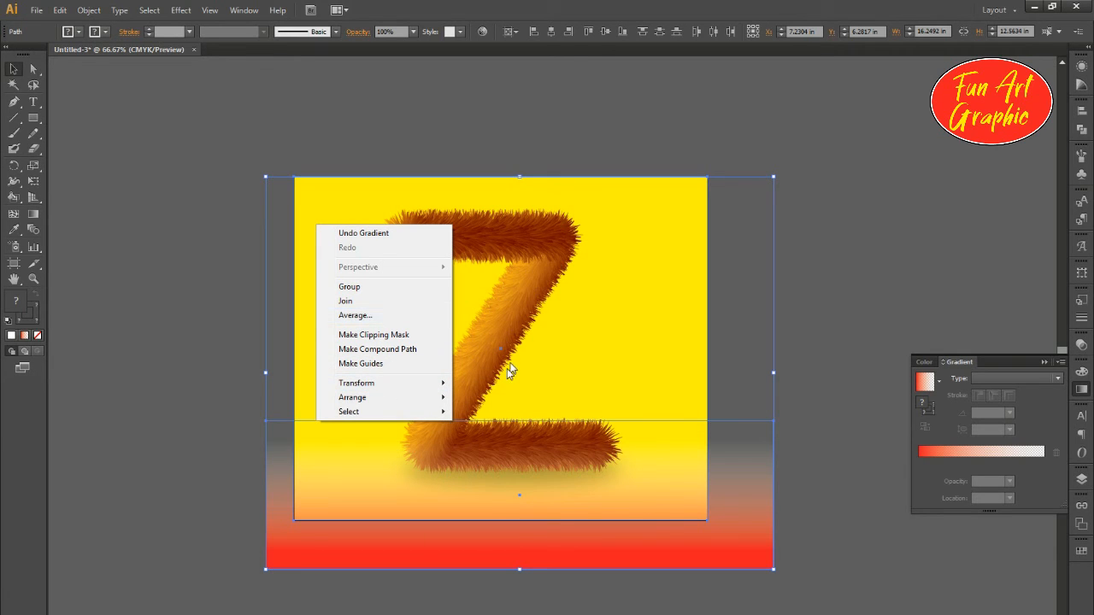
mouse_move(360, 403)
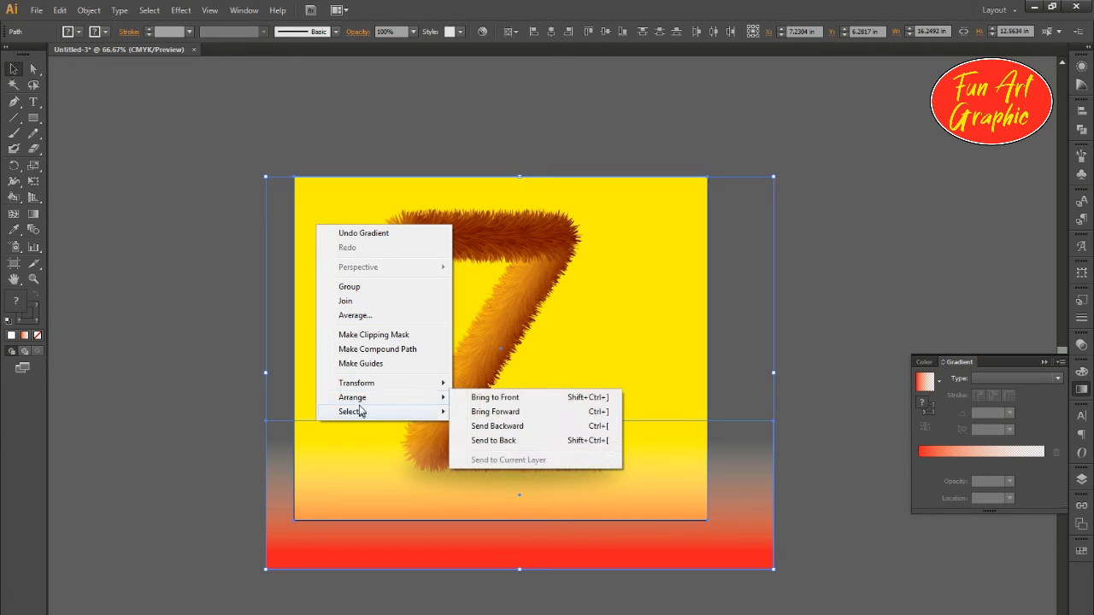
click(515, 441)
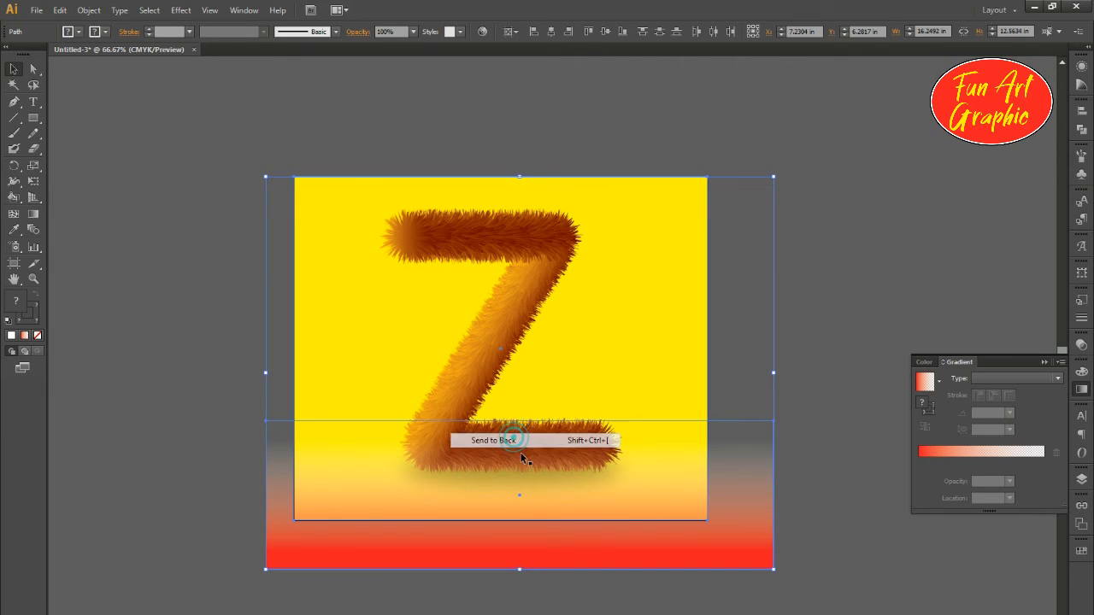
click(876, 539)
Darken the rectangle gradient's red stop by setting its K value to 50%.
click(765, 551)
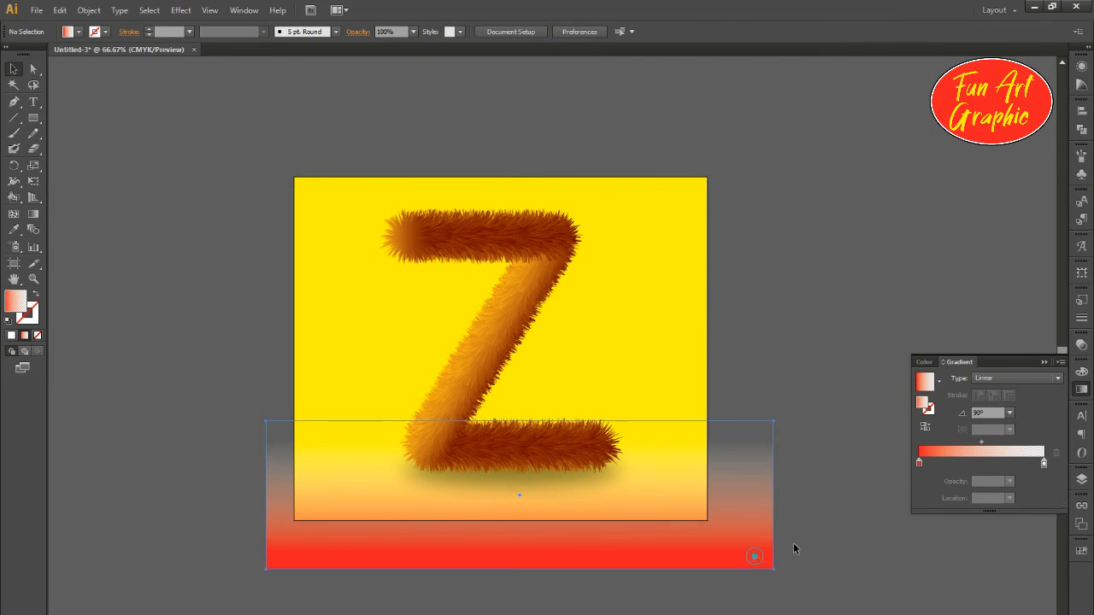
click(918, 462)
click(875, 509)
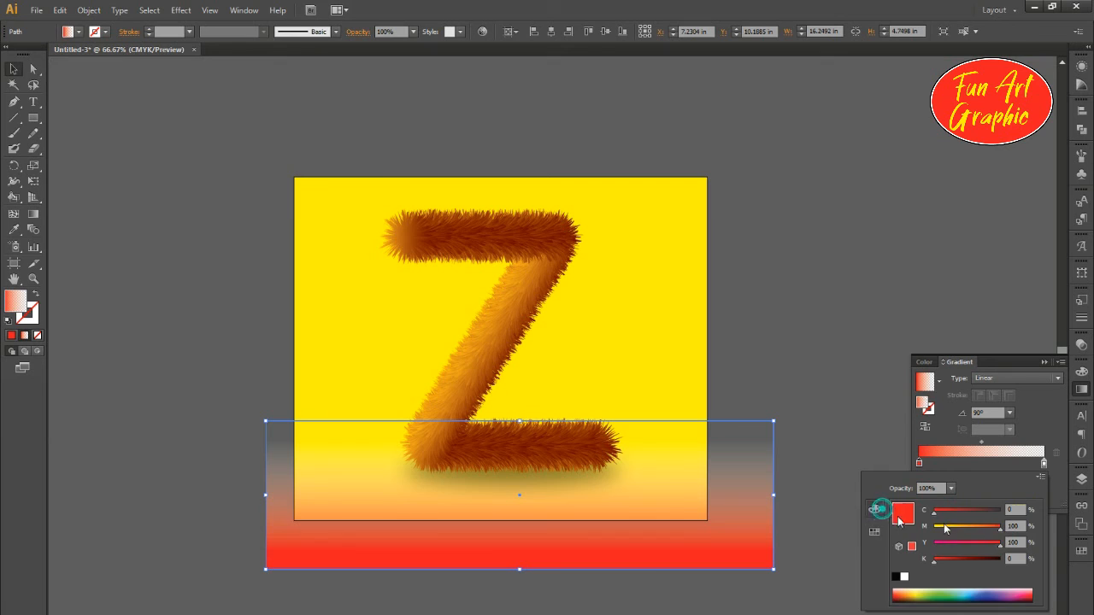
click(1015, 558)
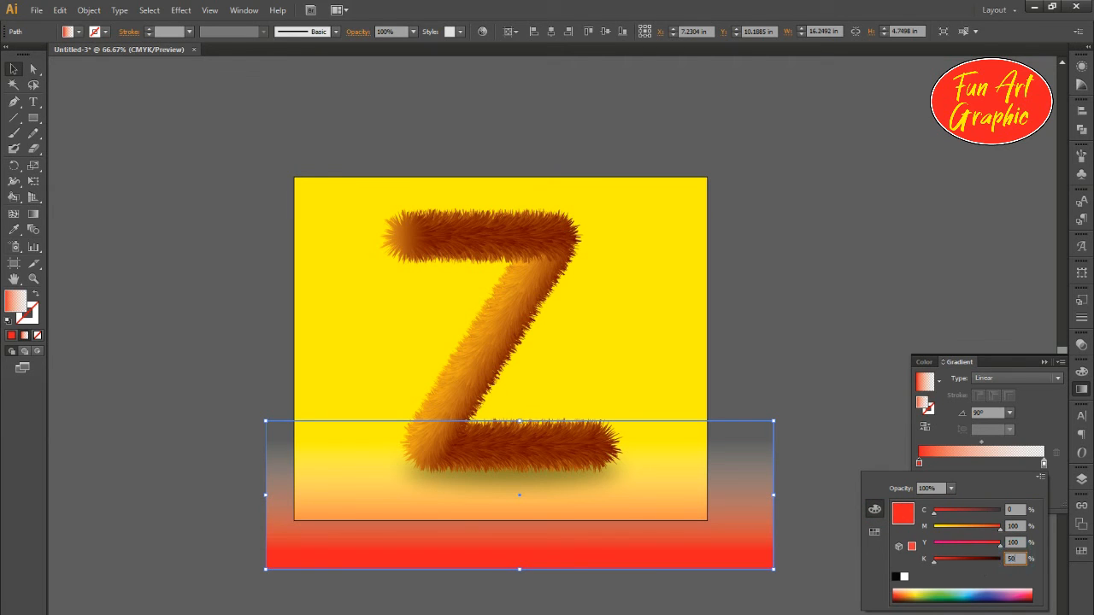
text(50)
key(Return)
click(835, 435)
Move the gradient rectangle up by about 1.47 in in total and recolor its transparent stop yellow.
drag(737, 548, 755, 499)
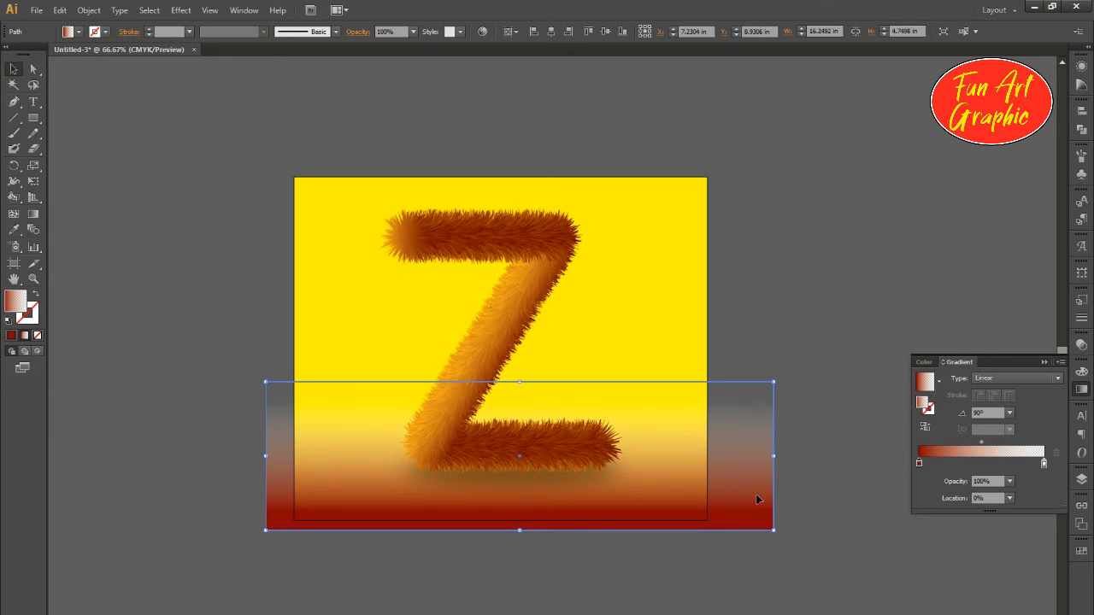
double_click(1044, 466)
click(874, 531)
click(920, 505)
click(849, 353)
click(854, 346)
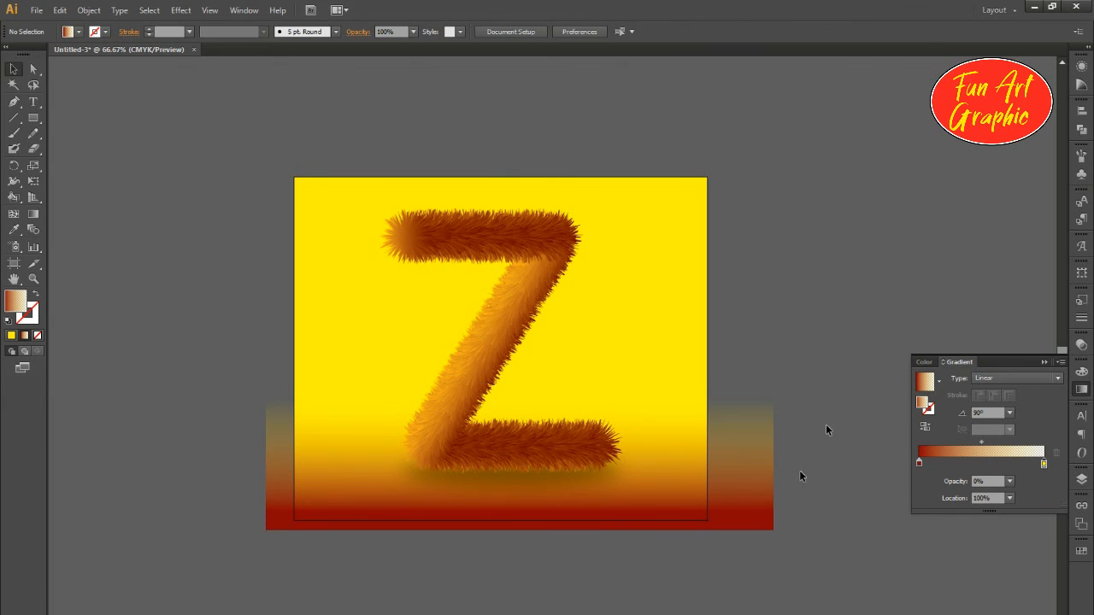
click(745, 504)
drag(738, 518, 743, 509)
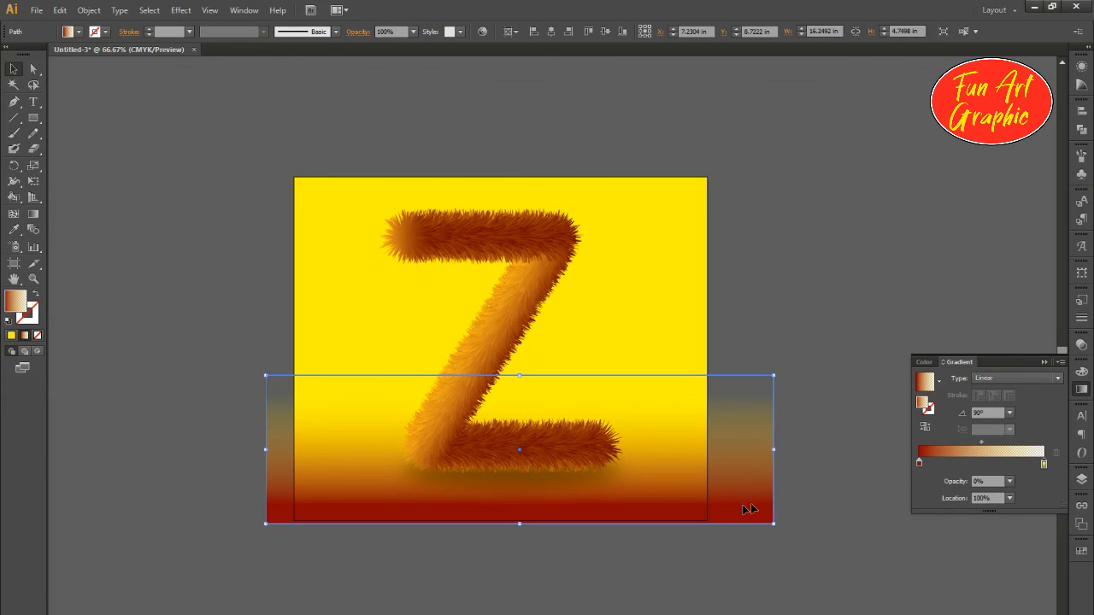
Recolor the gradient's solid stop orange and extend the rectangle's upper edge to a height of about 6.62 in, leaving it deselected.
click(920, 464)
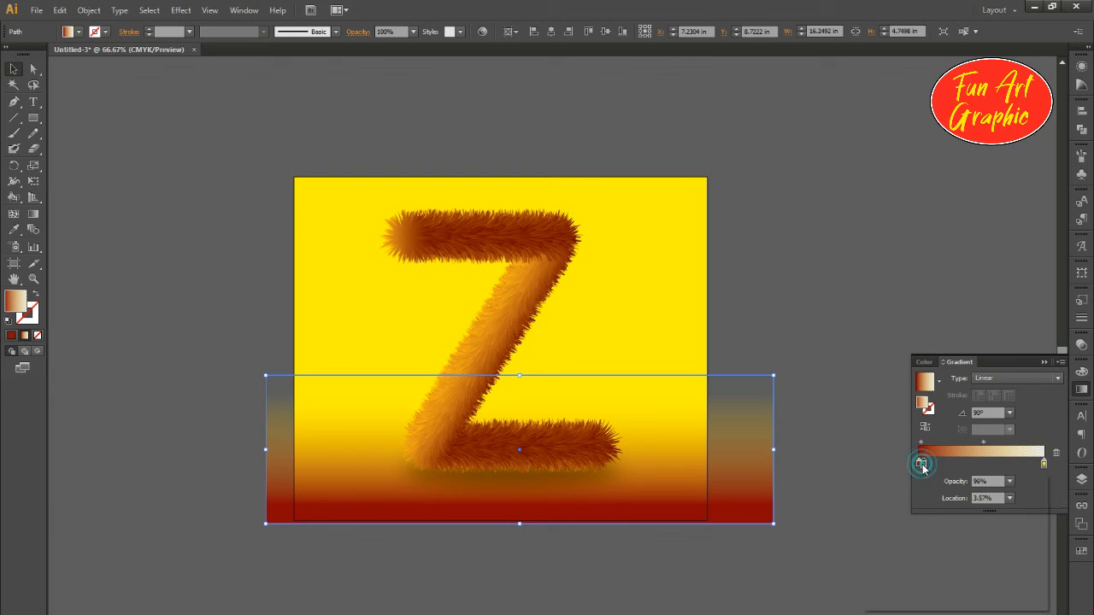
click(994, 504)
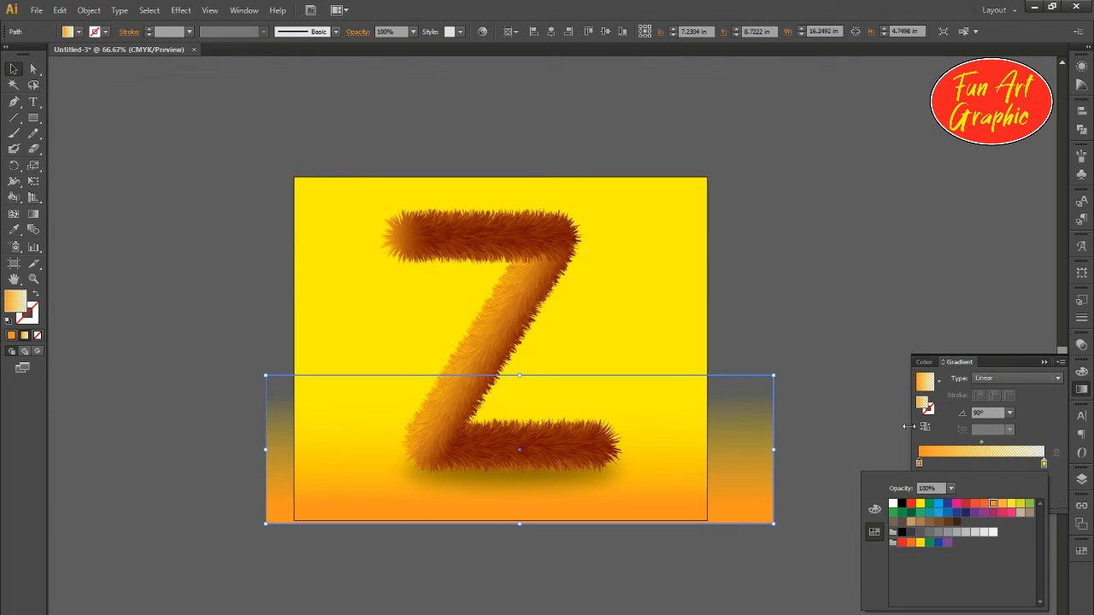
click(873, 406)
drag(520, 375, 518, 318)
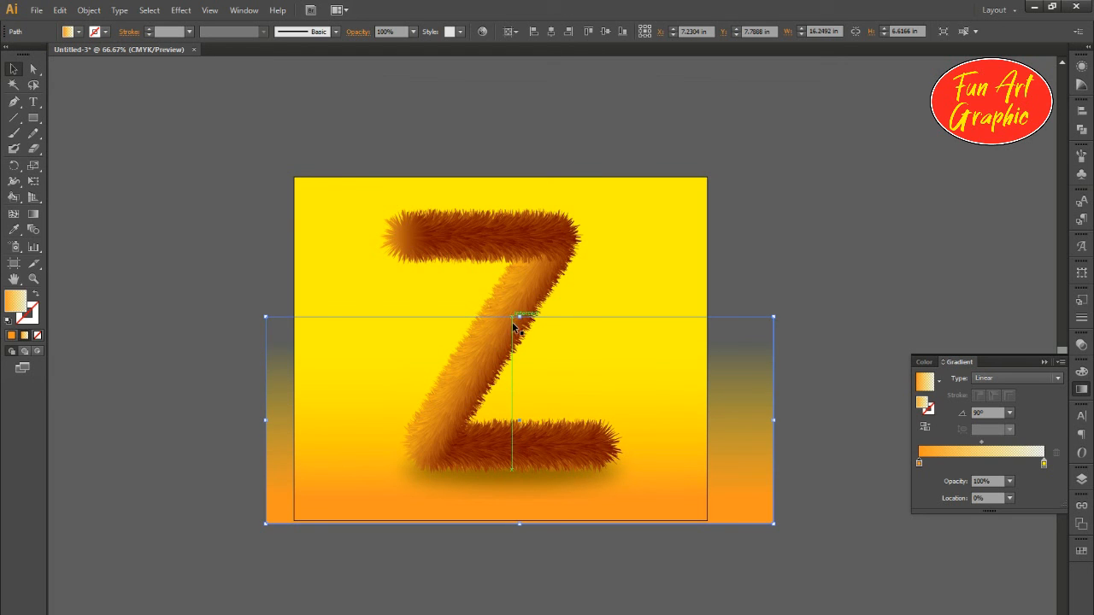
click(855, 317)
Widen the shadow ellipse to about 7.62 in, fill it with the next darker gray swatch and deselect it.
drag(807, 388, 821, 414)
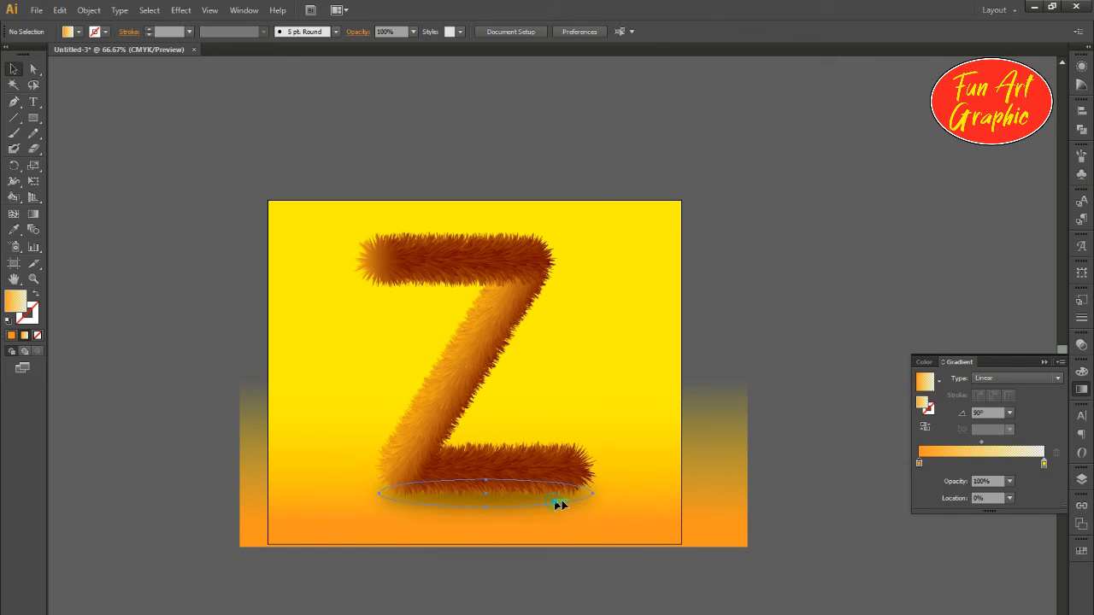
click(553, 503)
mouse_move(592, 494)
mouse_down()
mouse_move(616, 488)
mouse_move(605, 493)
mouse_up()
click(1082, 552)
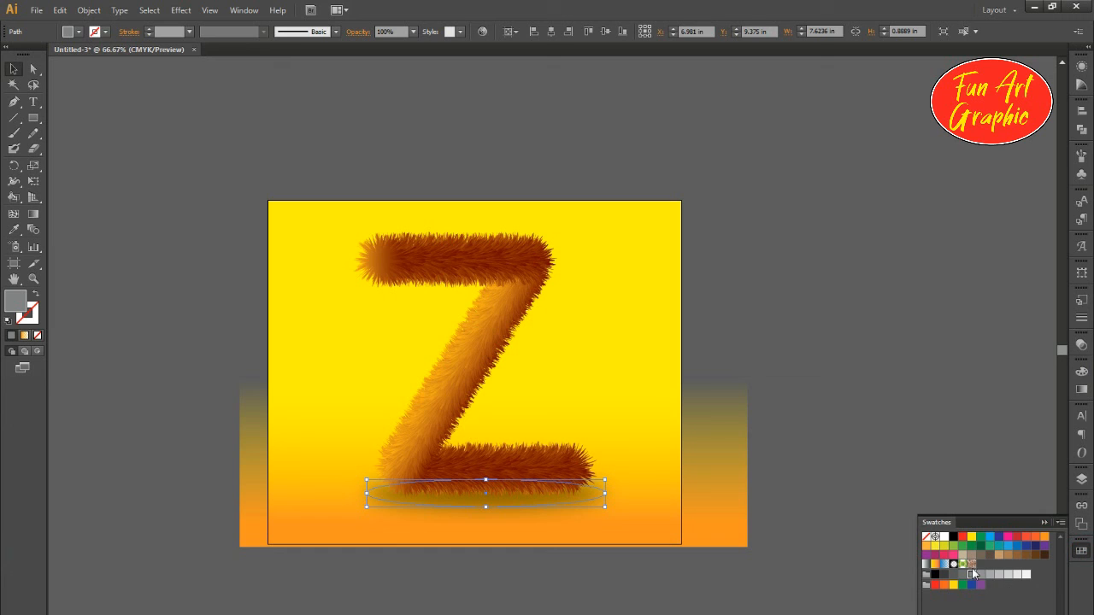
click(894, 337)
click(795, 319)
click(874, 320)
drag(903, 364, 896, 366)
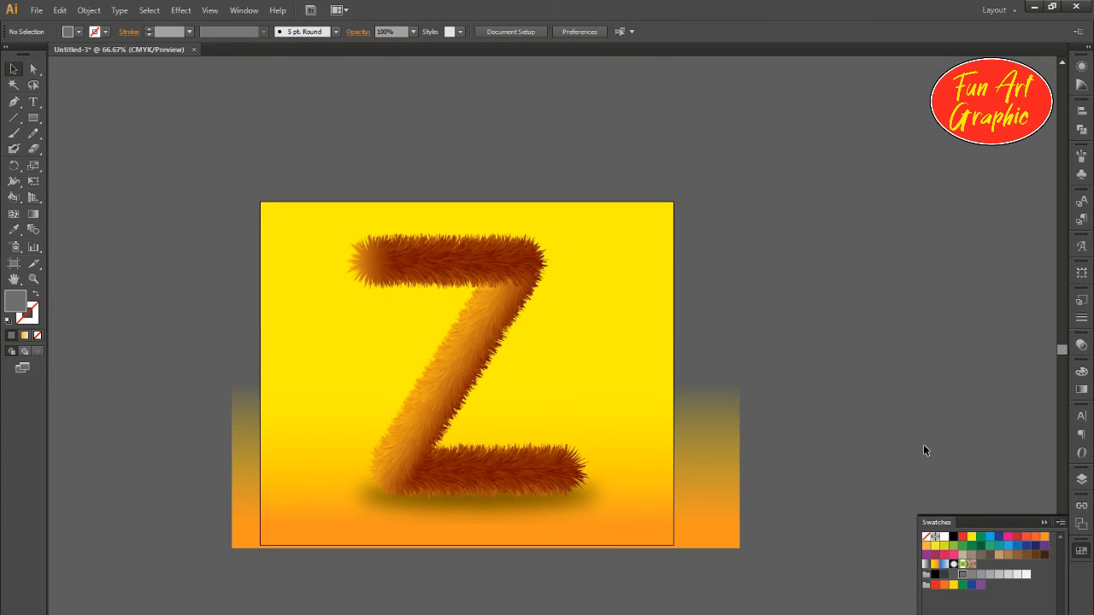